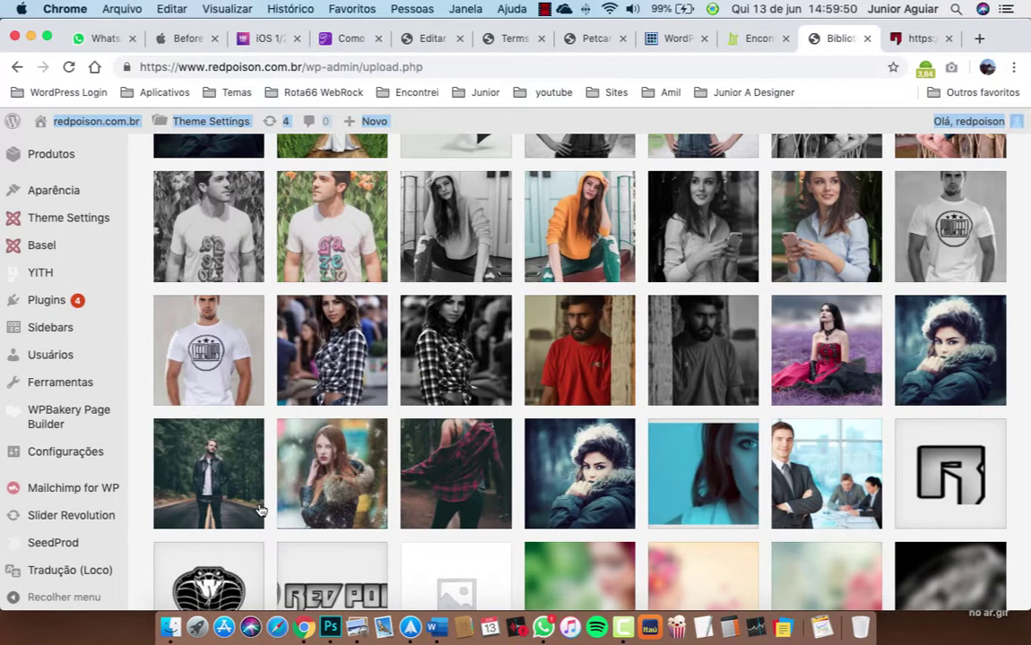
Start a new product and title it "Blusa Amarela F".
mouse_move(100, 246)
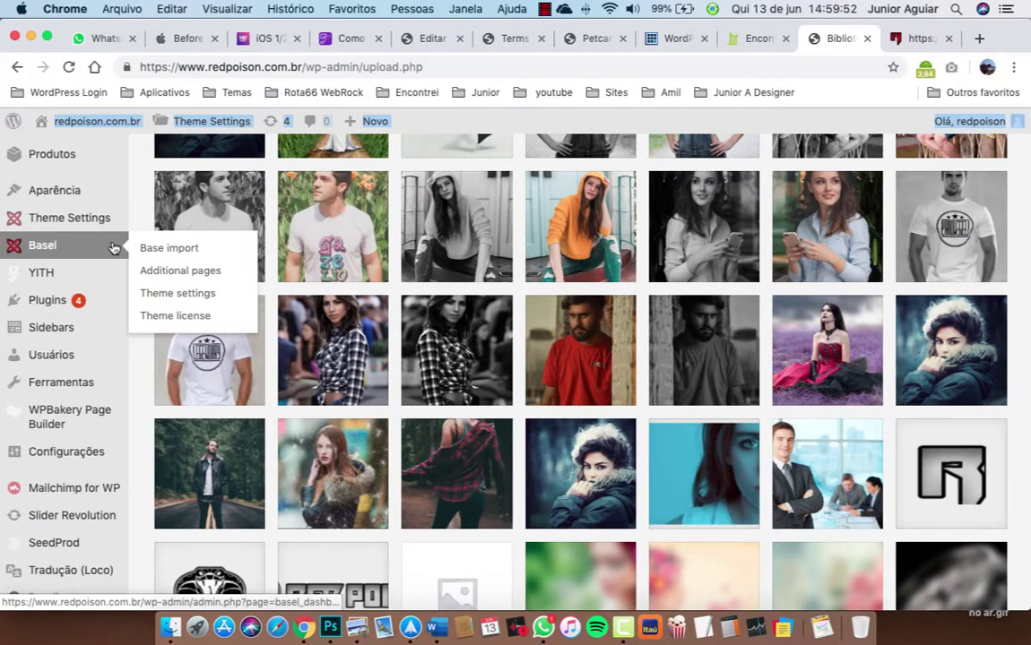
scroll(98, 247, up, 2)
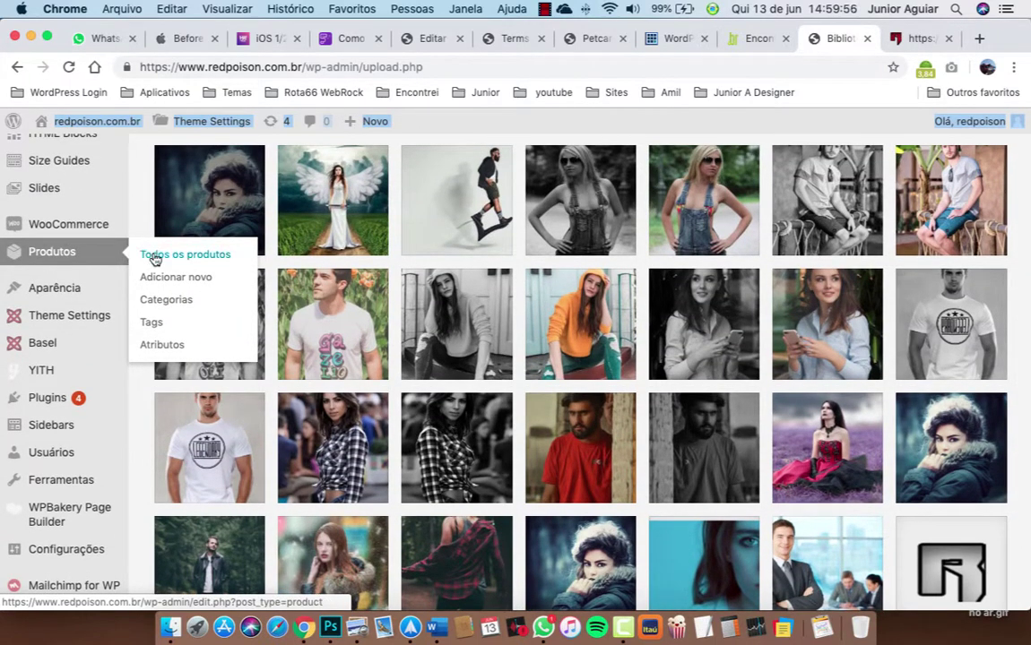
click(171, 284)
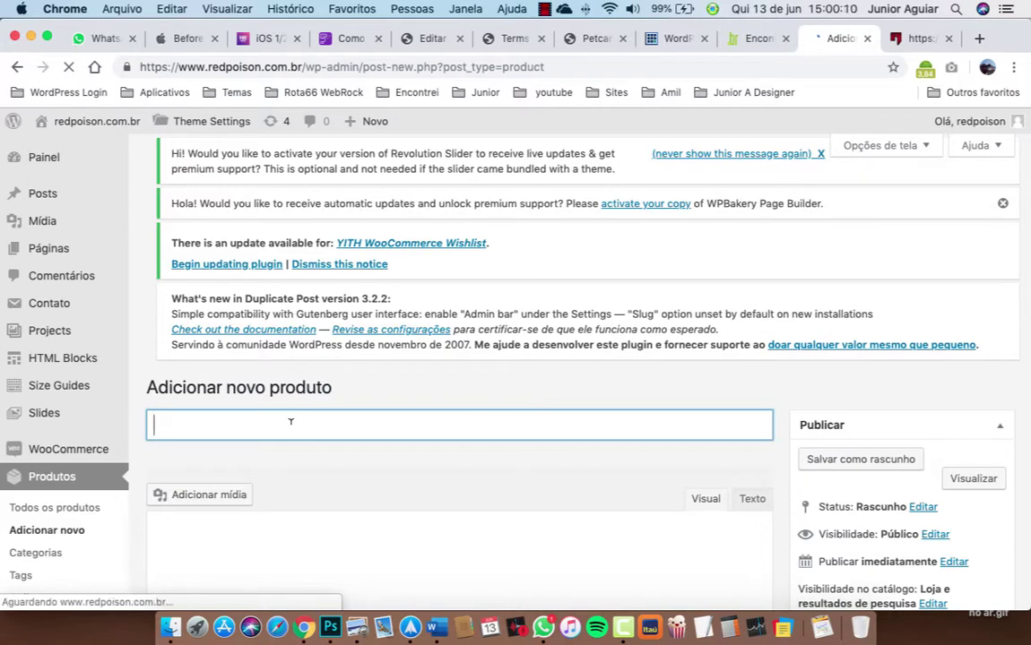
text(Blusa)
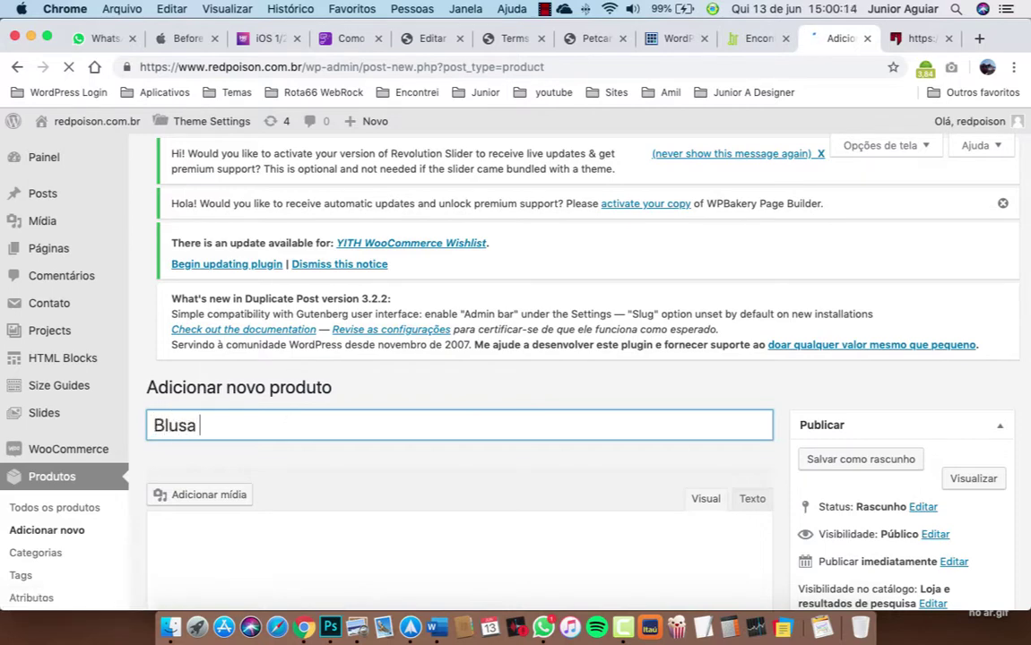
text( Amarela F)
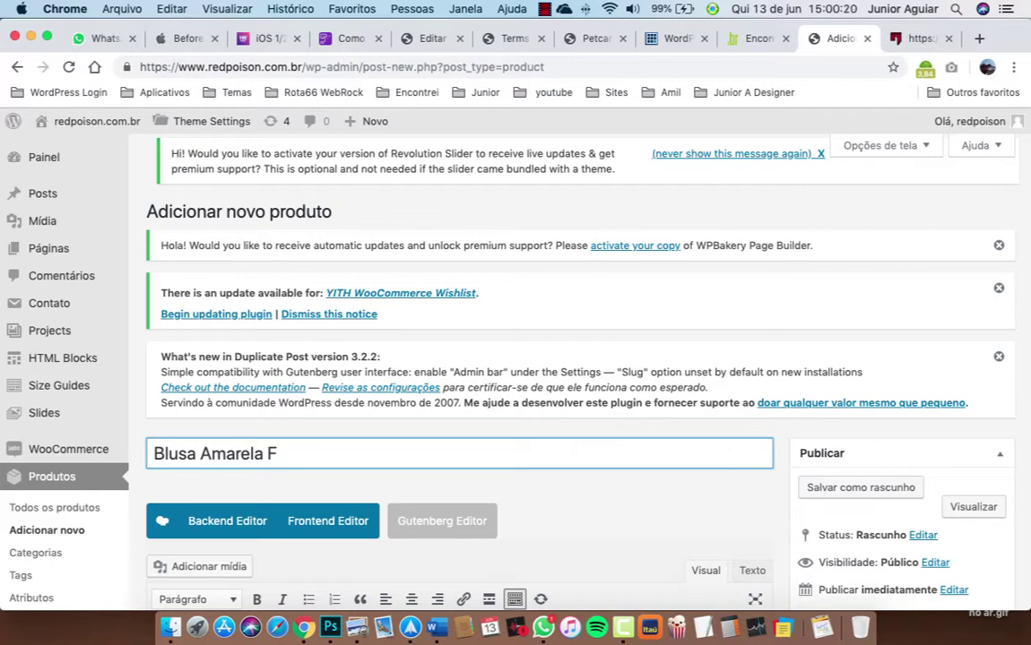
Assign the product to the Mulher category.
scroll(322, 423, down, 3)
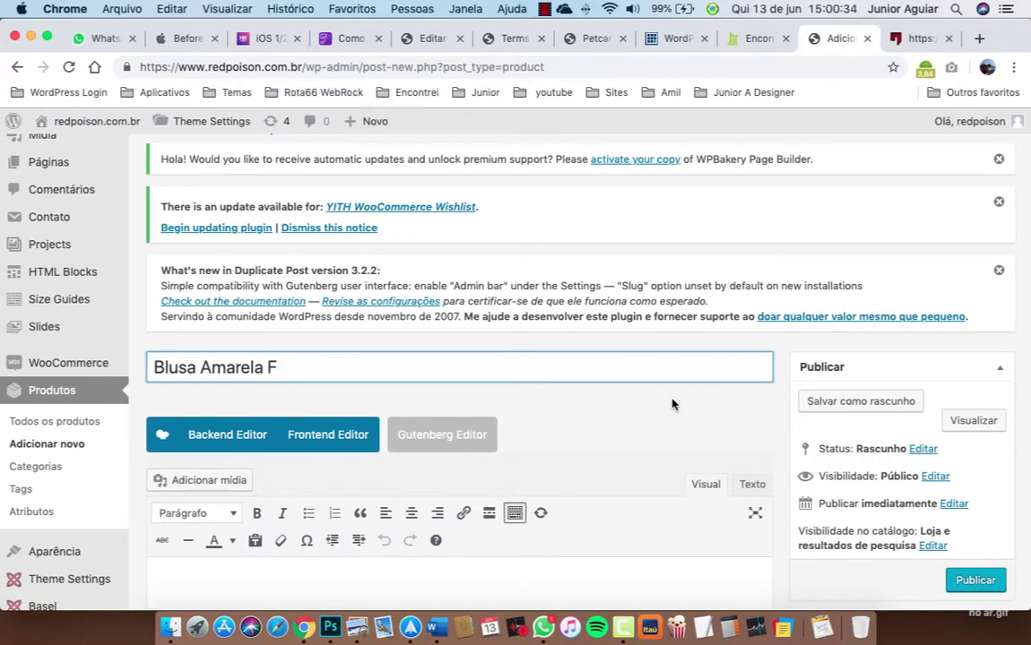
scroll(670, 384, up, 2)
scroll(674, 389, down, 3)
scroll(681, 385, down, 5)
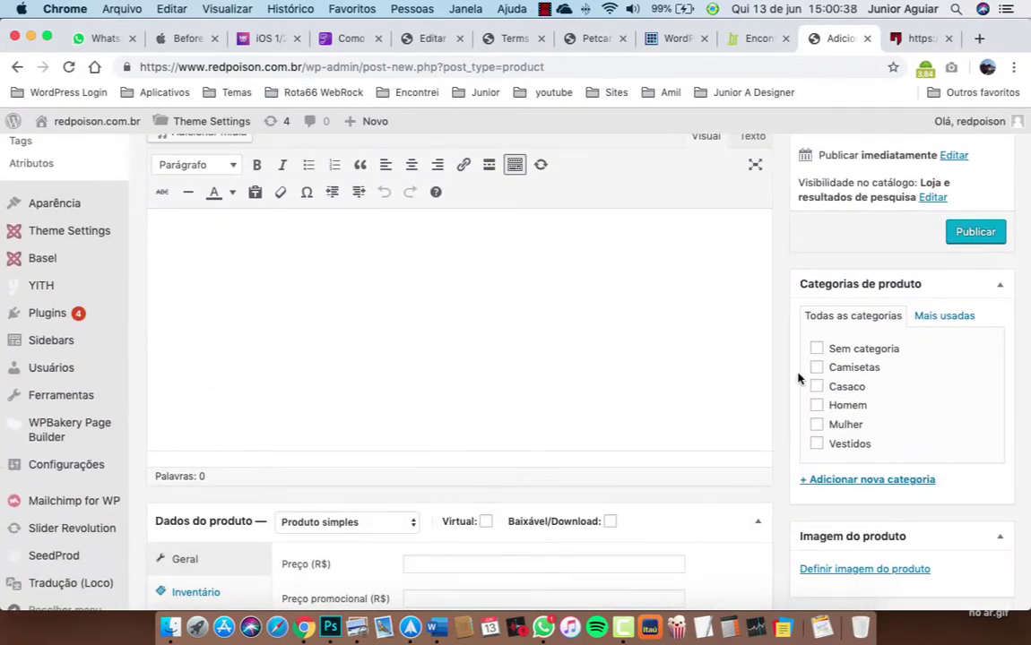
click(817, 427)
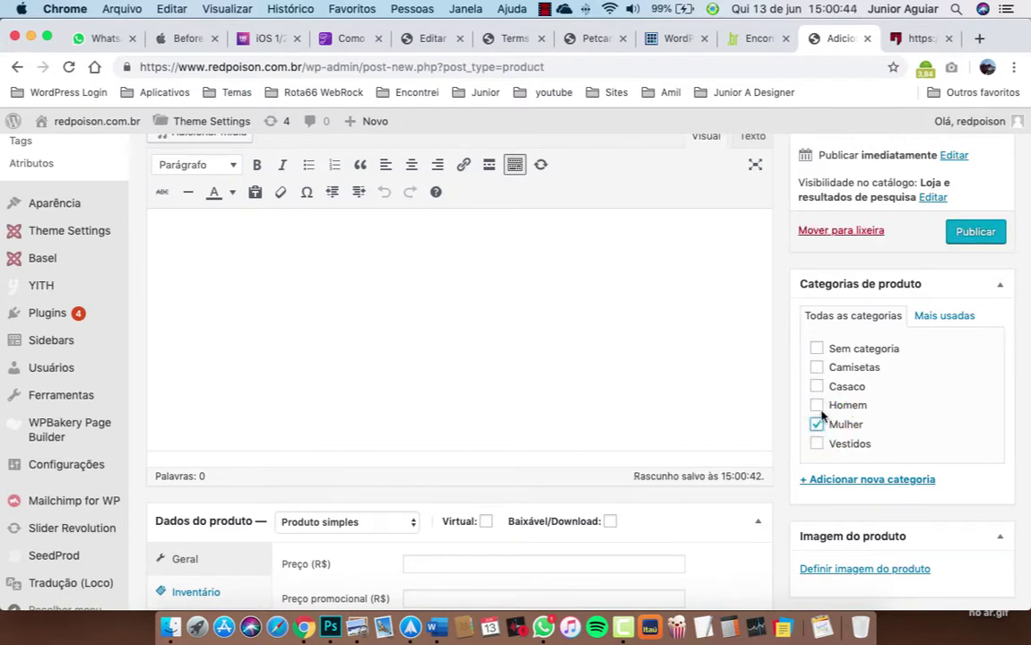
click(834, 484)
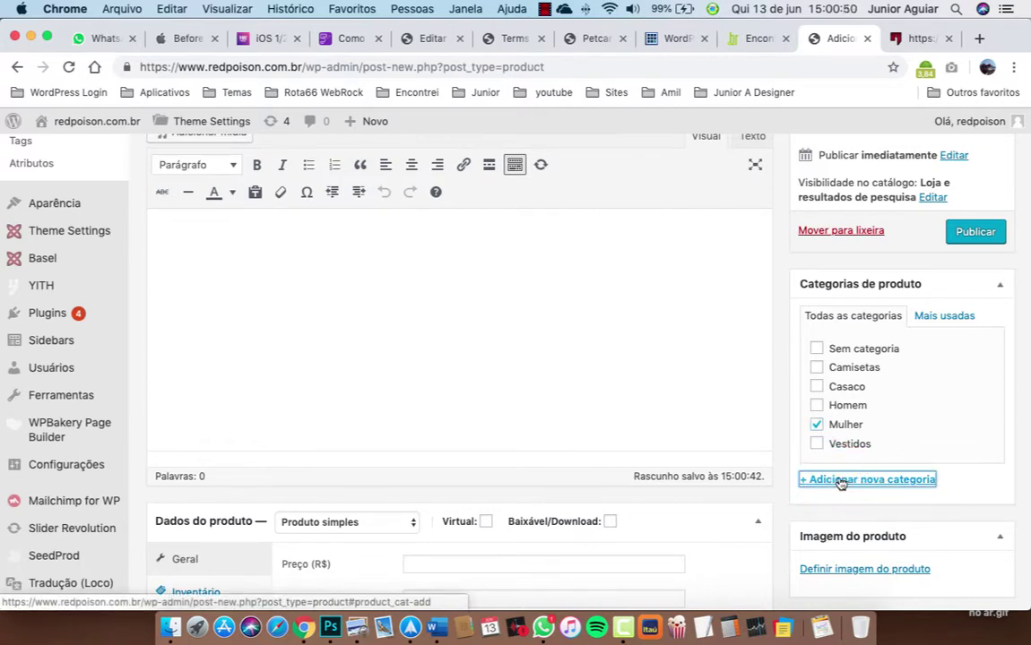
Upload 1.jpg and 2.jpg from the Mesa folder and set 1.jpg as the product image.
scroll(836, 459, down, 3)
scroll(837, 459, down, 1)
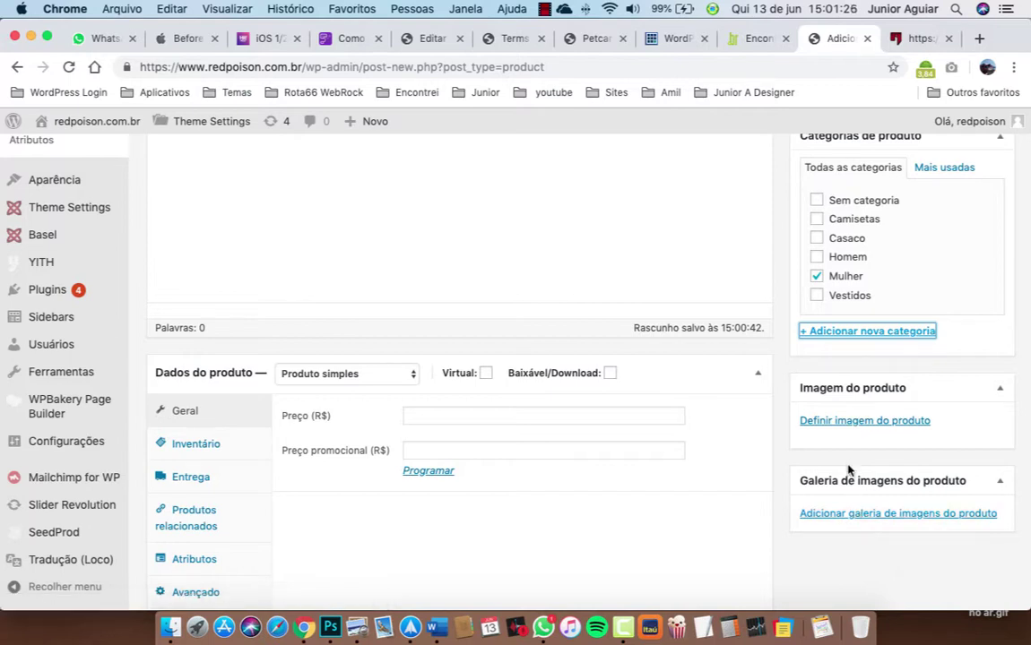
click(843, 425)
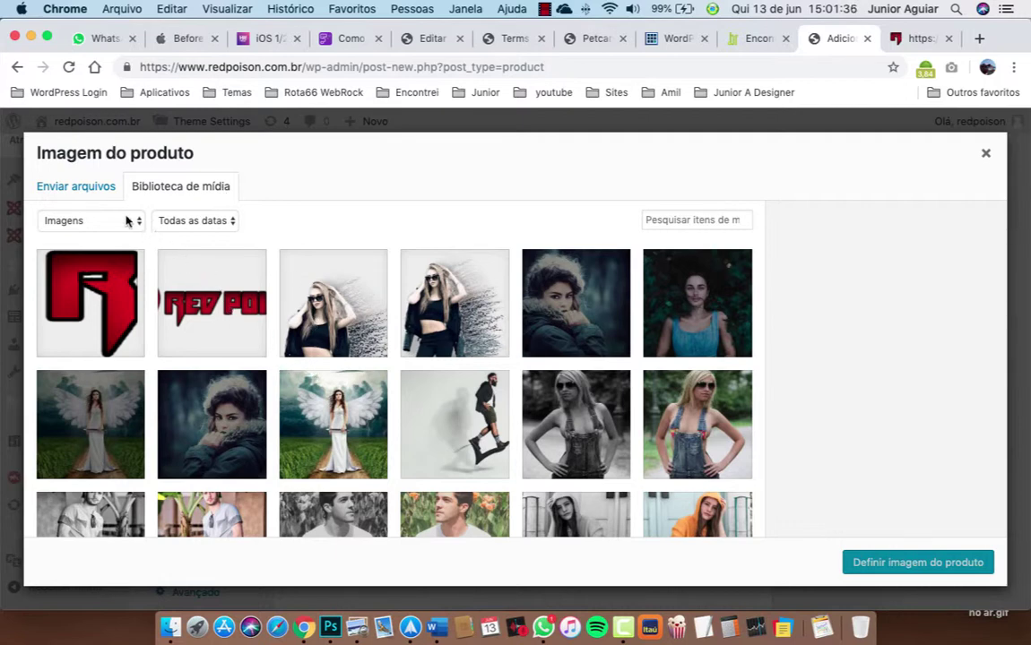
click(83, 191)
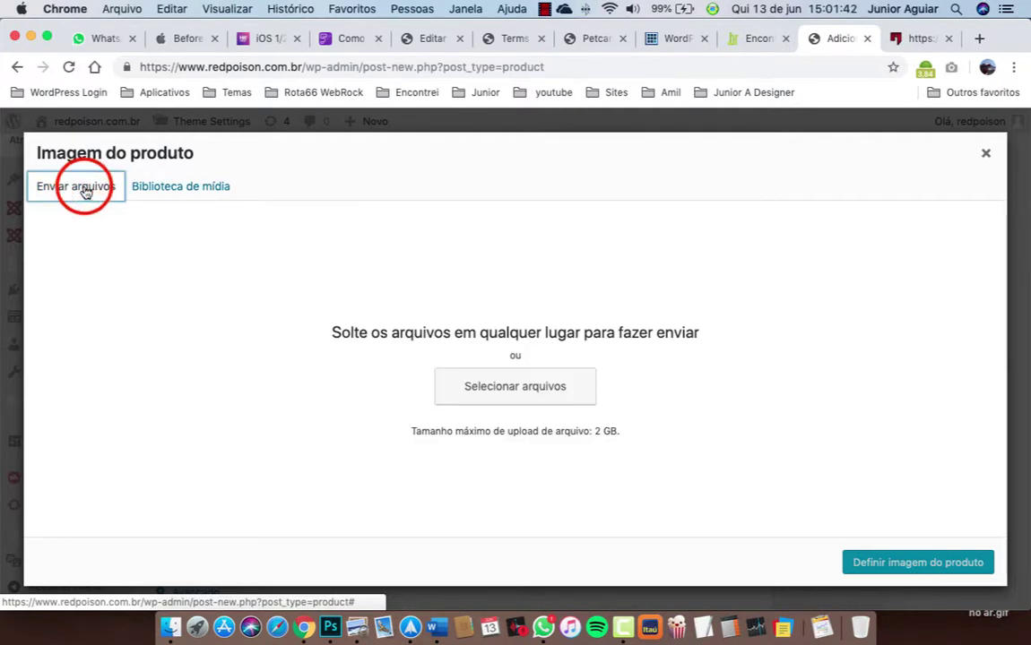
click(491, 388)
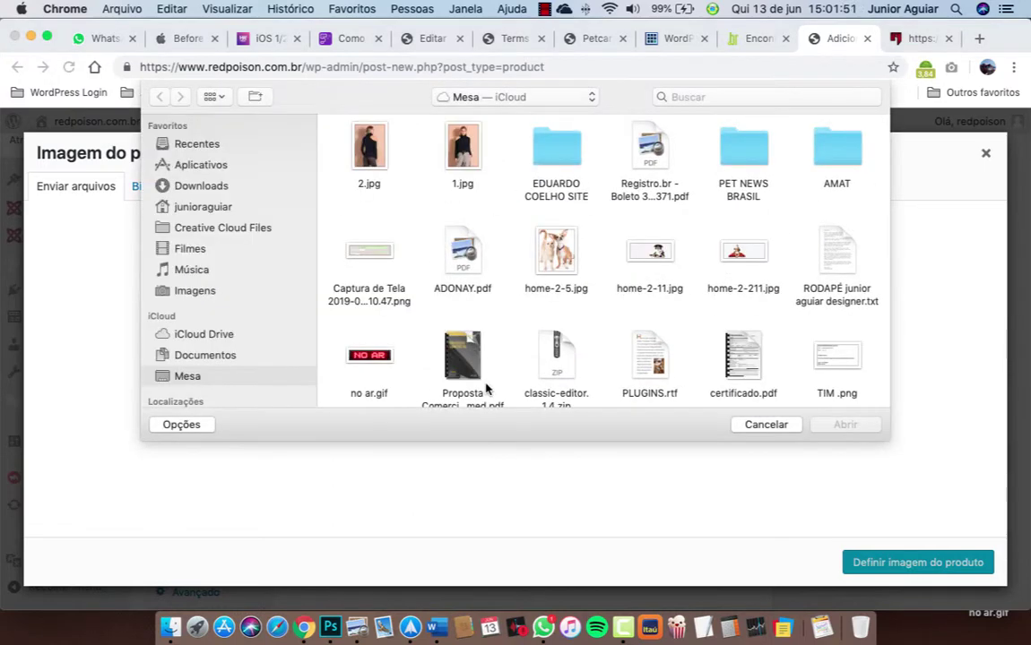
click(461, 145)
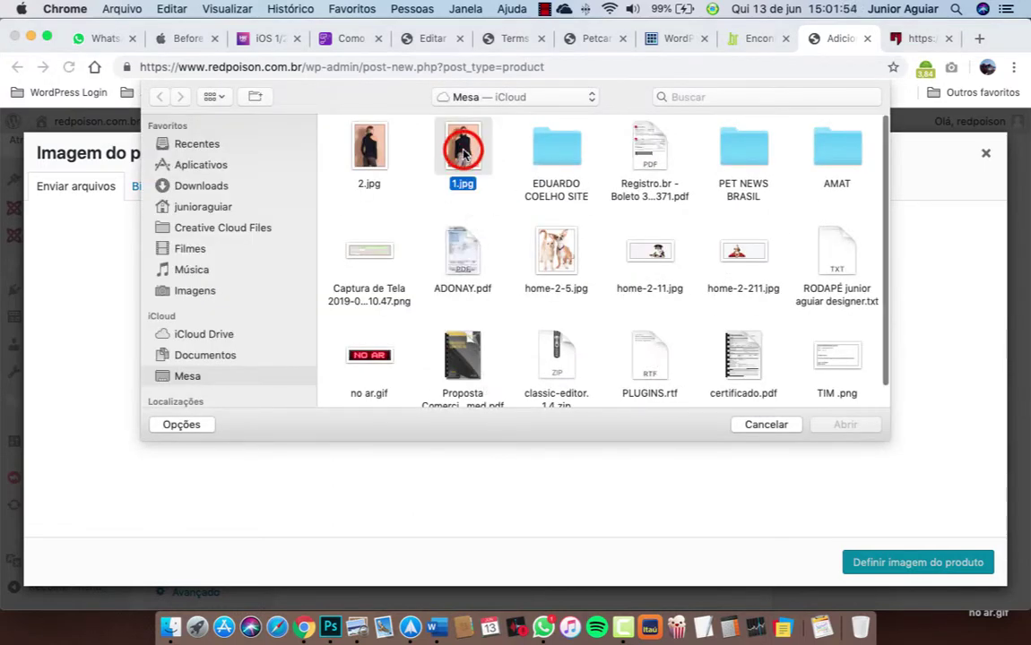
super+click(370, 148)
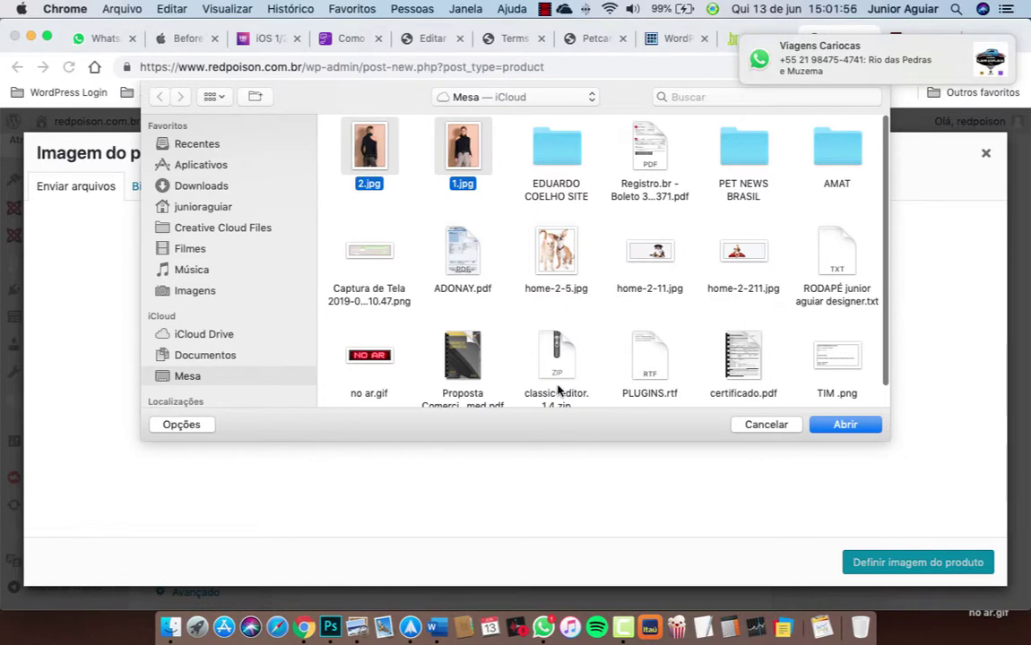
click(833, 424)
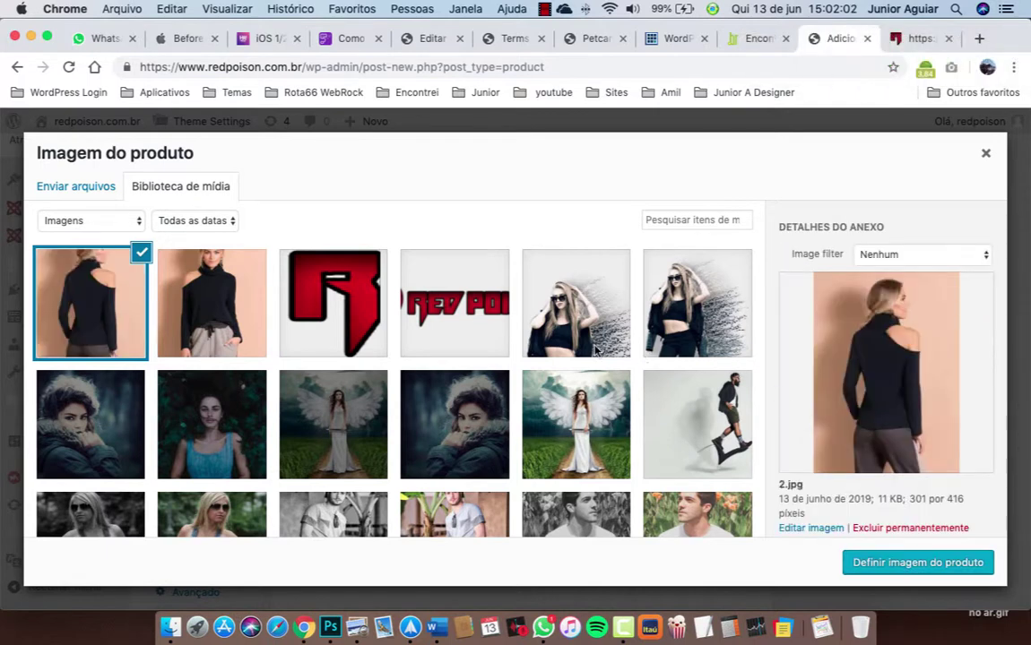
click(201, 298)
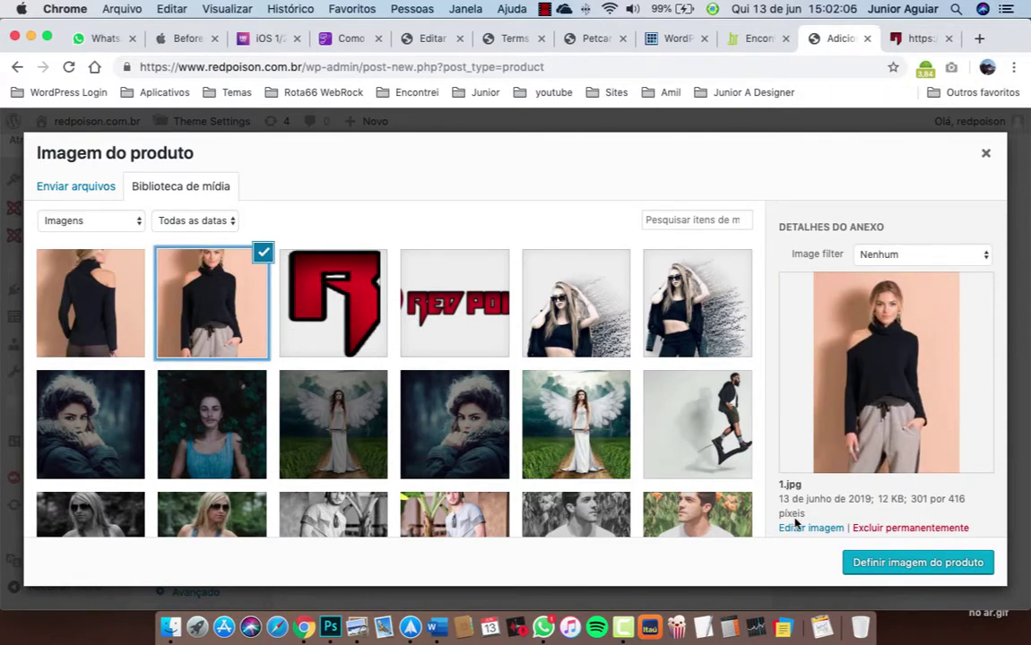
click(884, 563)
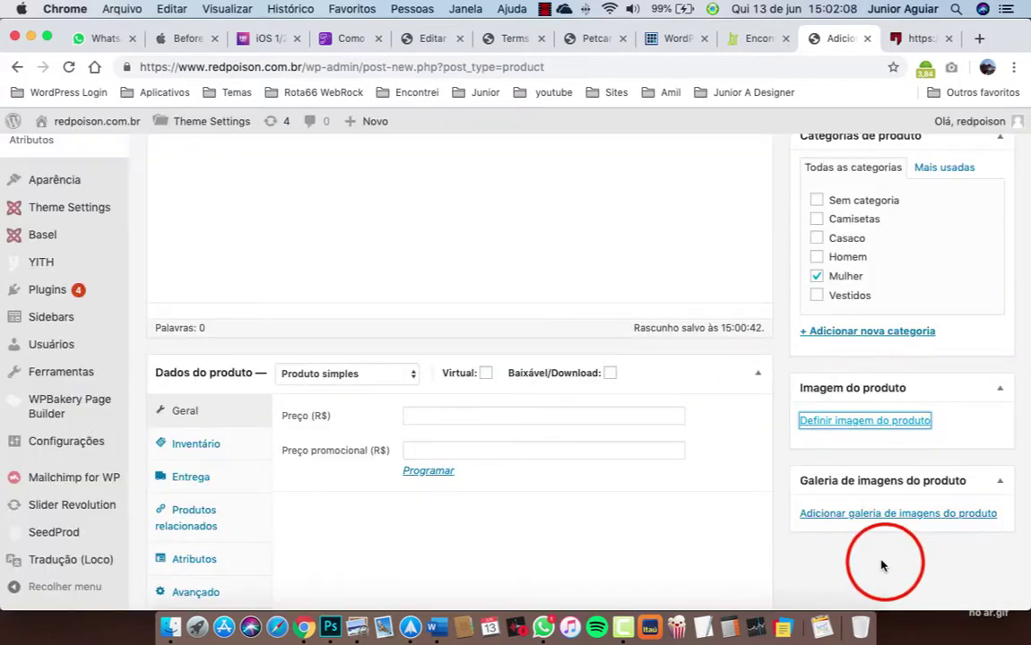
Add 2.jpg and 1.jpg from the media library to the product's image gallery.
scroll(884, 537, down, 1)
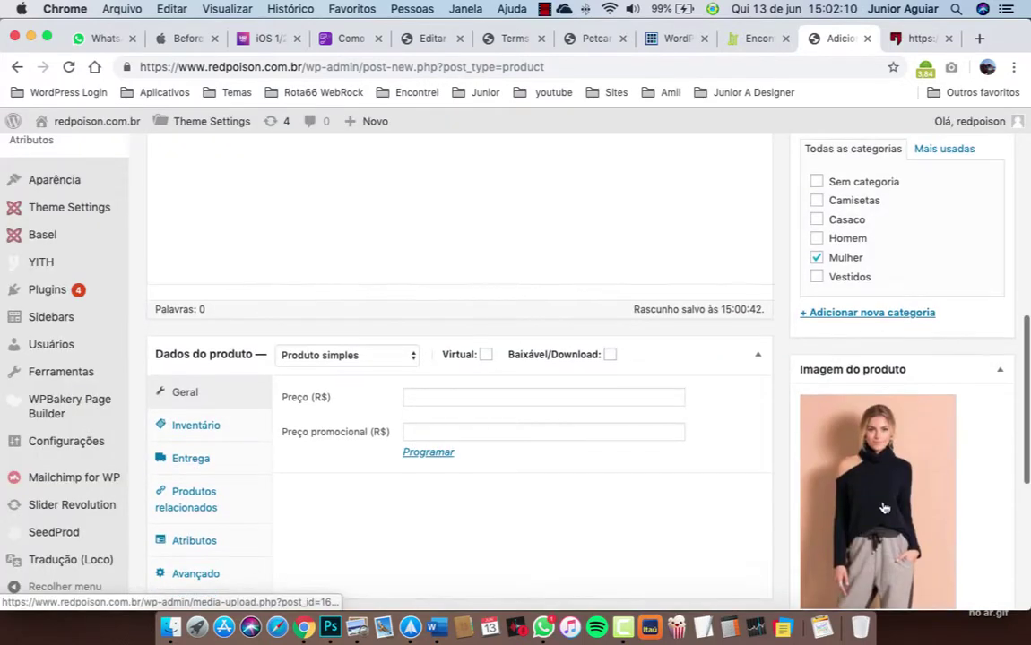
scroll(883, 508, down, 6)
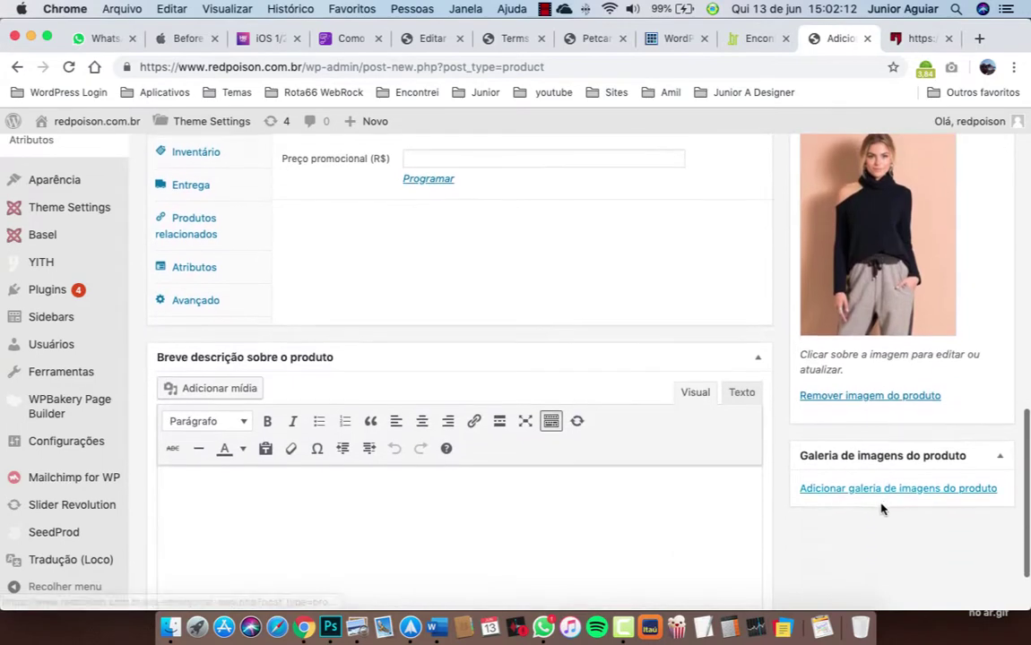
click(855, 492)
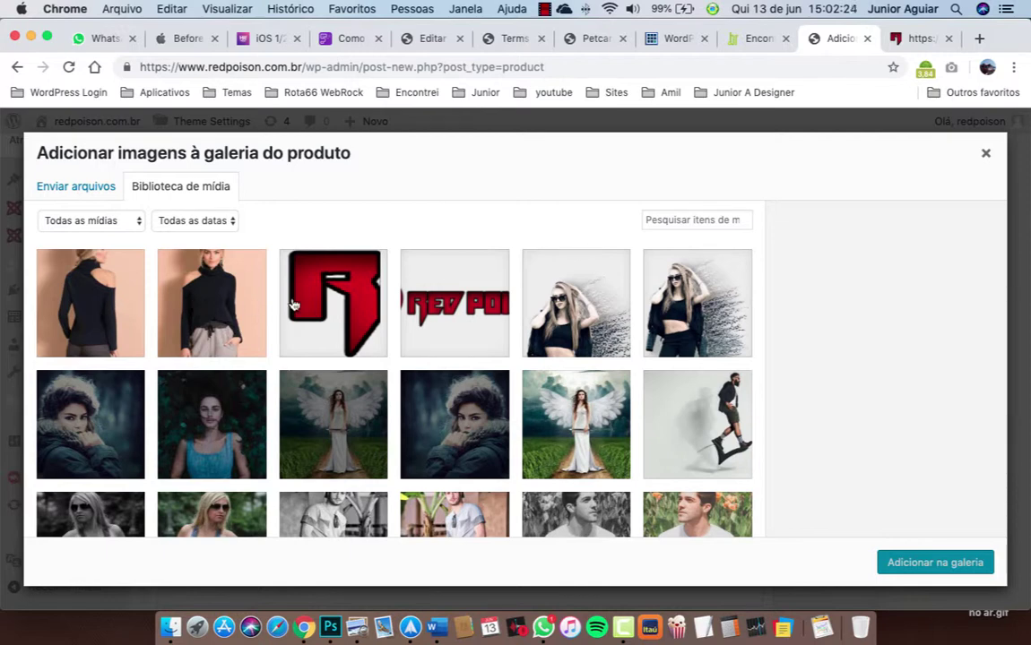
click(107, 315)
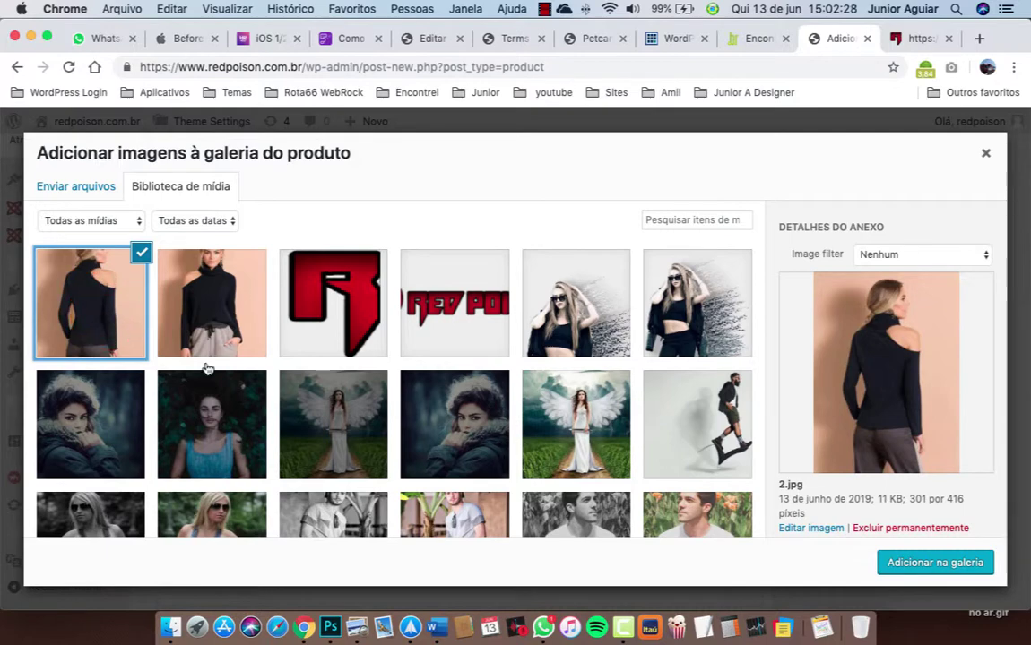
click(231, 329)
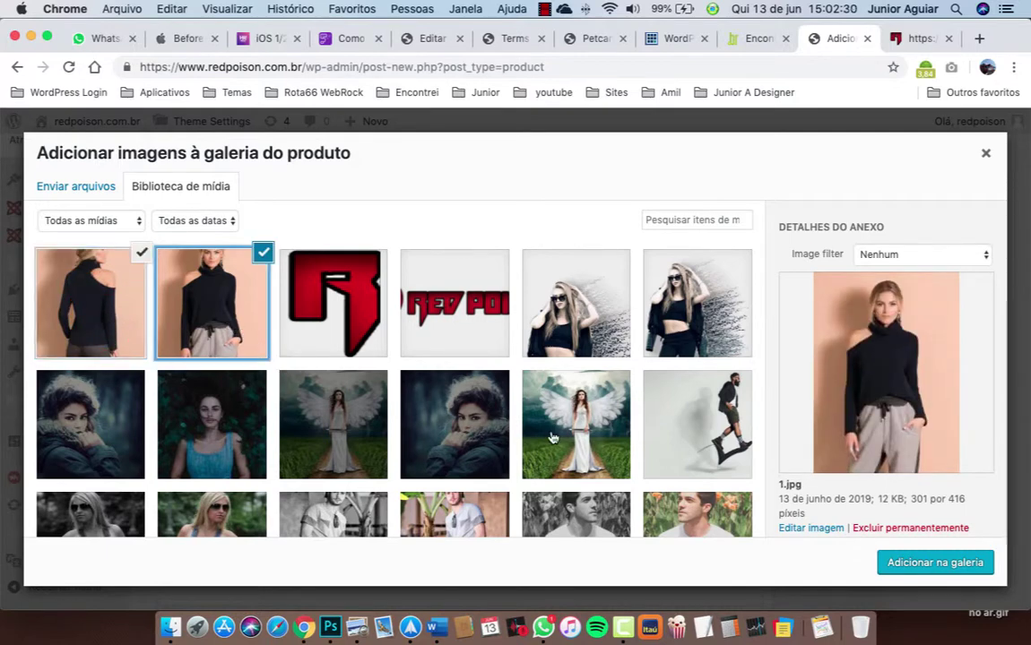
click(905, 561)
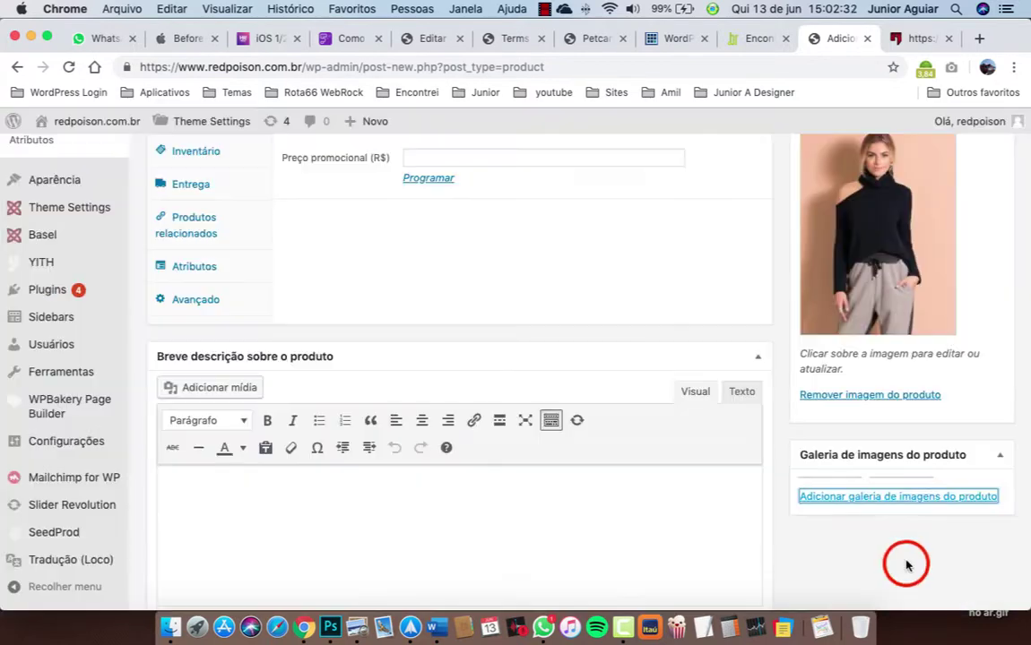
Review the product image, the gallery thumbnails, and the main and short description areas of the product form.
mouse_move(867, 518)
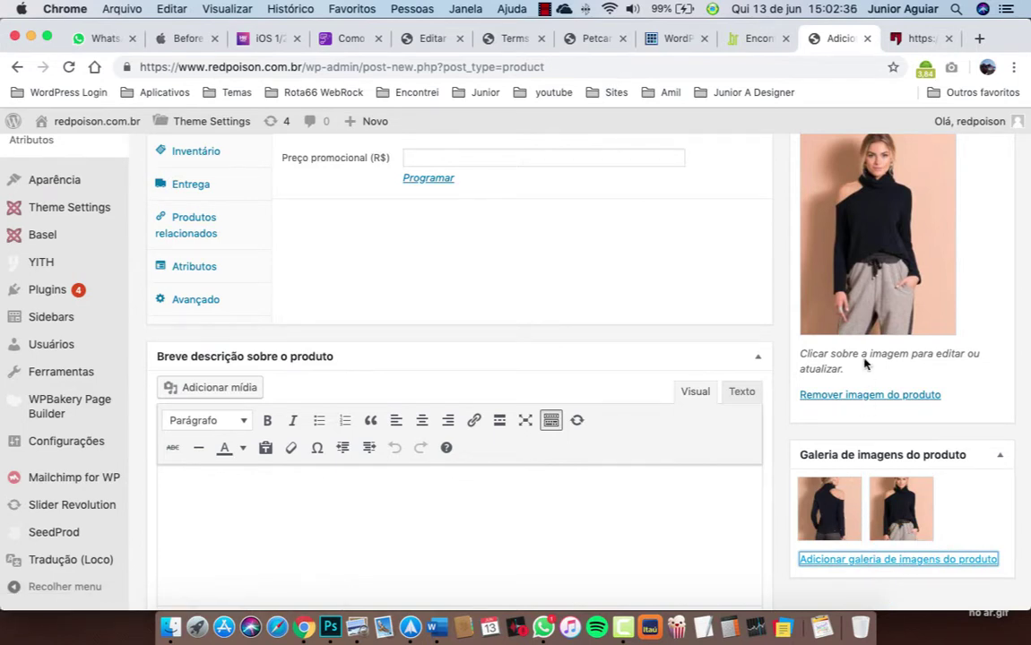
scroll(868, 279, up, 1)
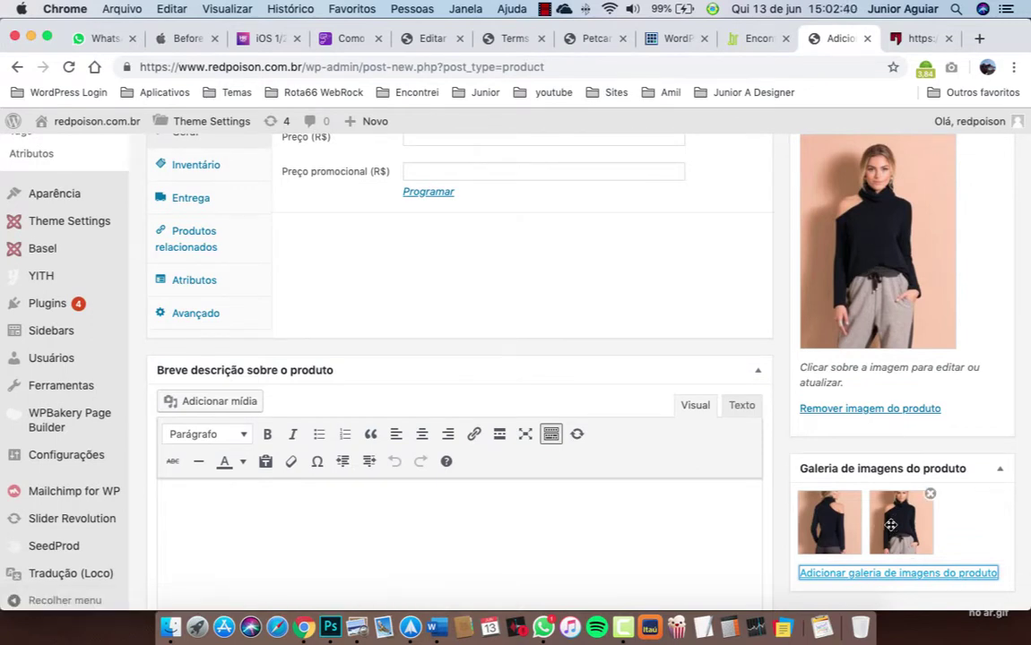
mouse_move(840, 535)
scroll(838, 532, up, 1)
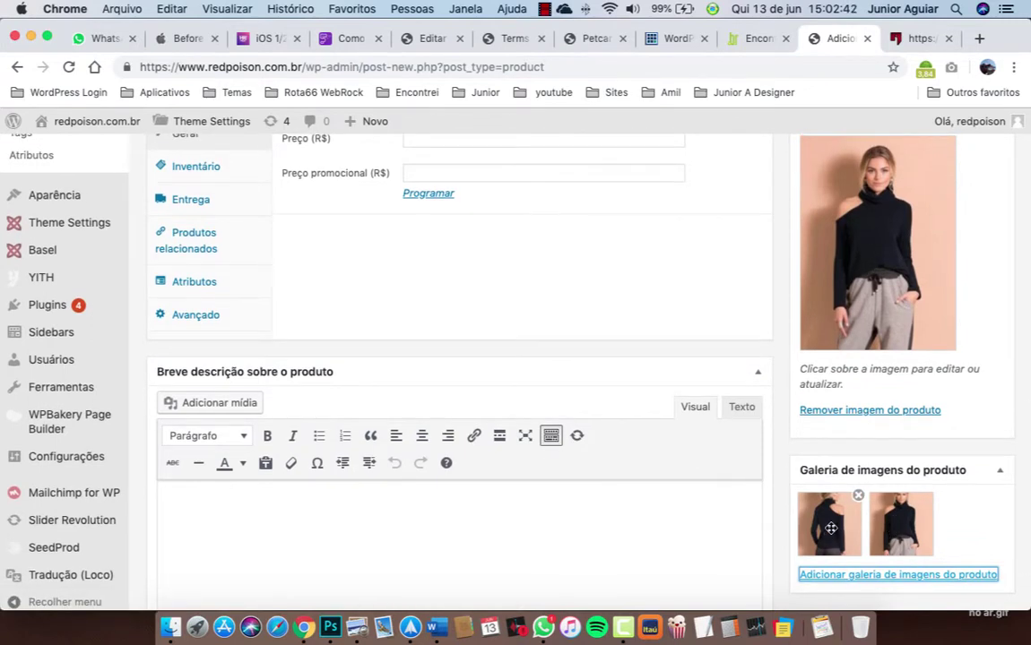
scroll(748, 479, down, 1)
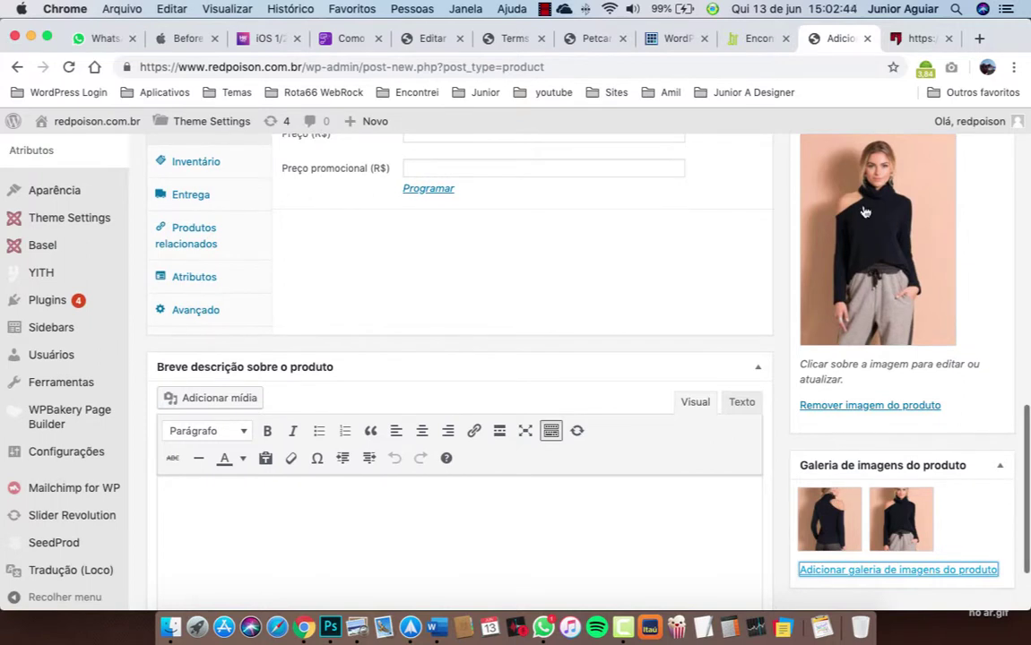
scroll(865, 212, down, 1)
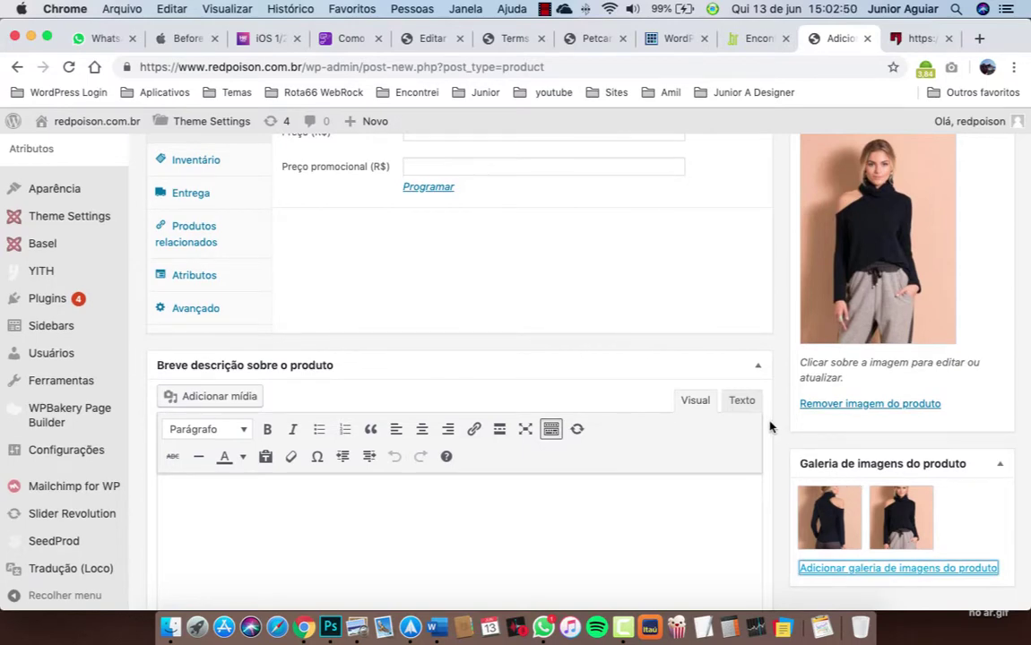
scroll(445, 420, up, 5)
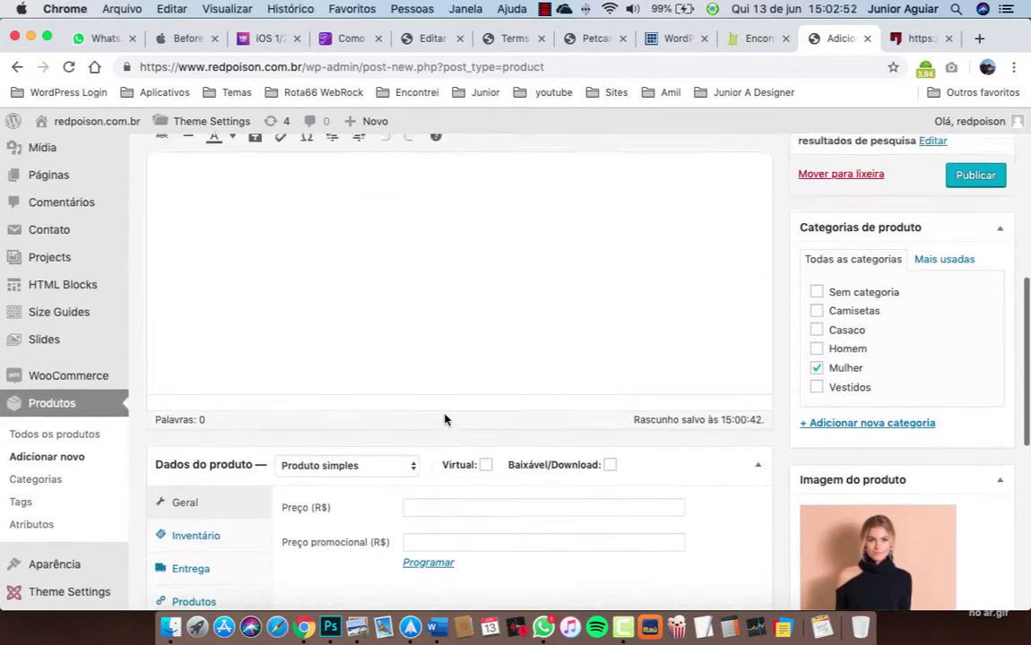
scroll(414, 358, up, 1)
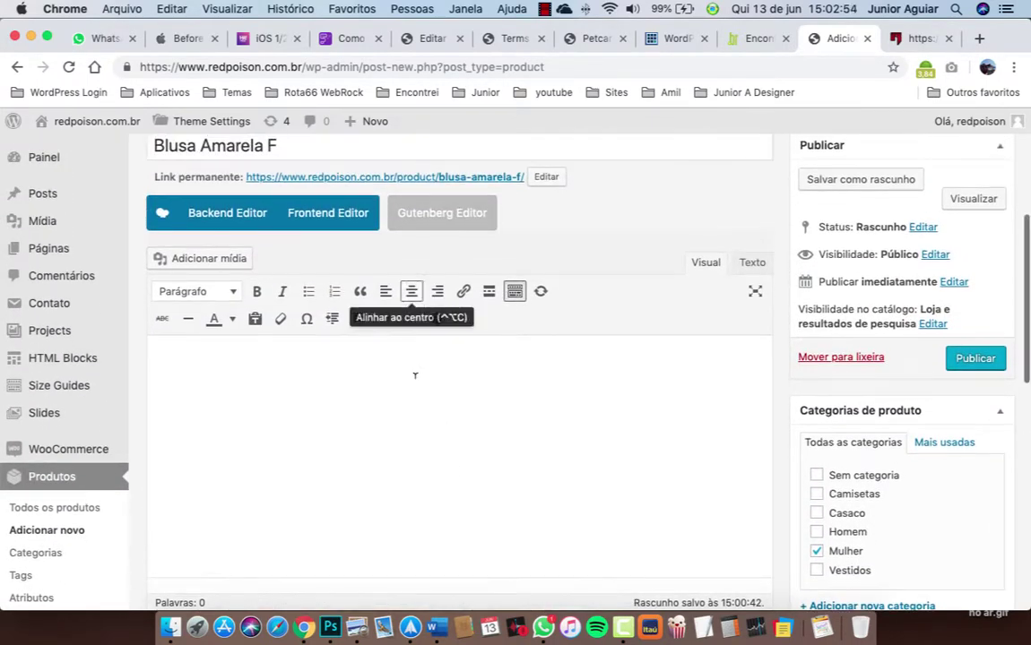
click(408, 381)
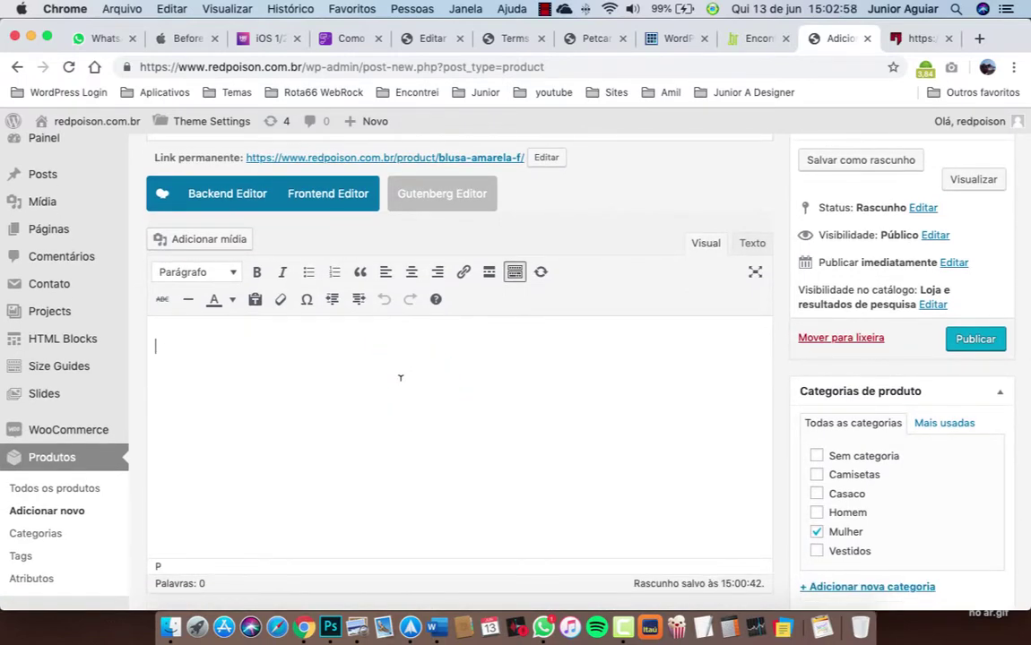
scroll(401, 378, down, 10)
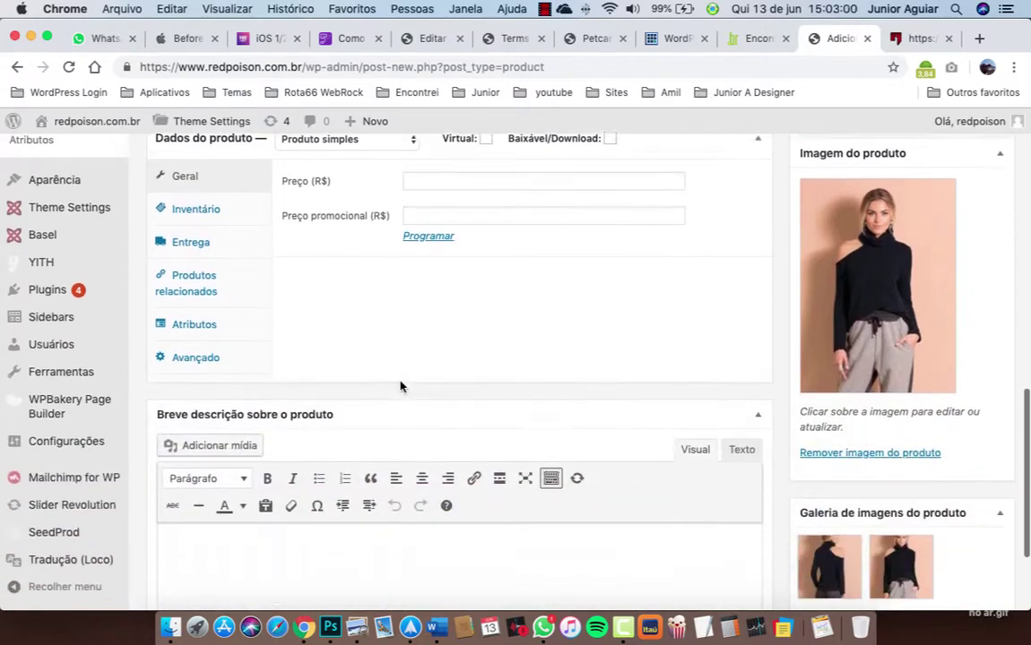
scroll(401, 386, down, 3)
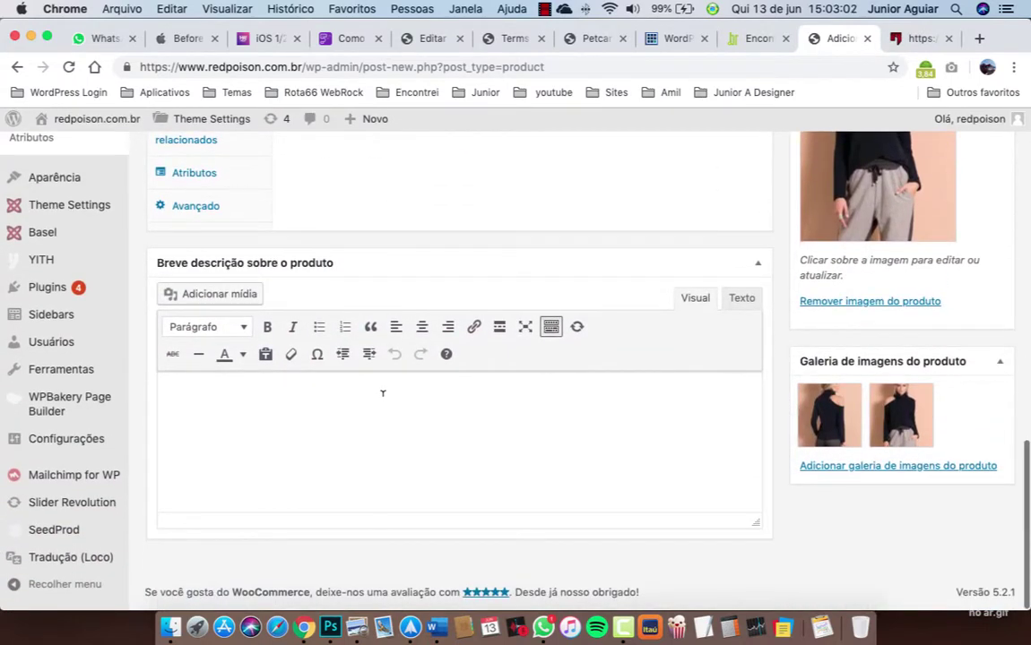
scroll(383, 394, up, 10)
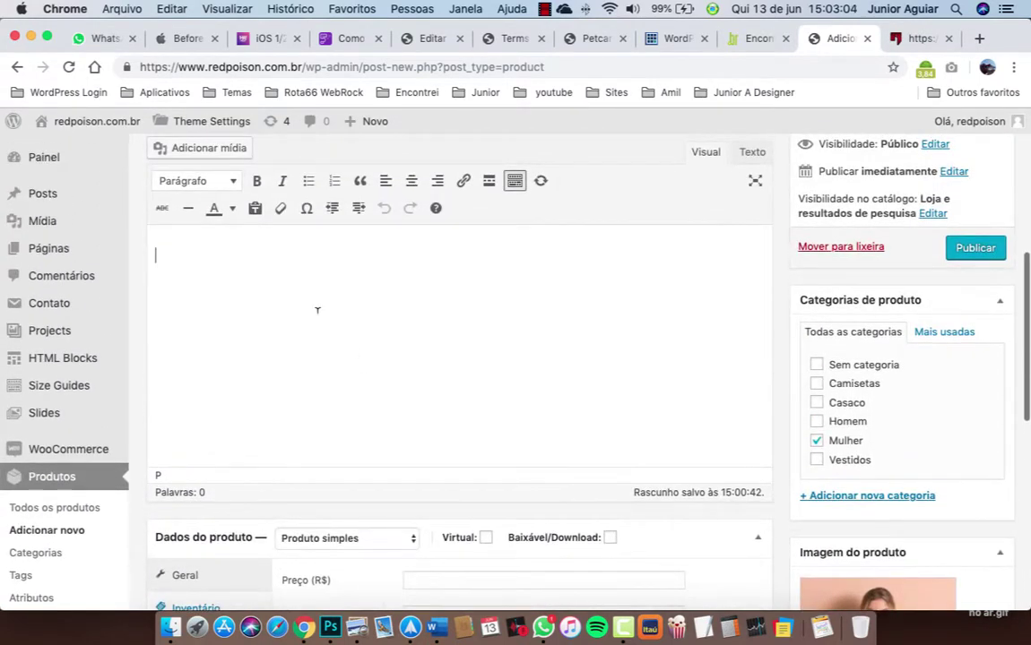
Set the regular price of the simple product to R$ 150,00.
scroll(299, 296, up, 4)
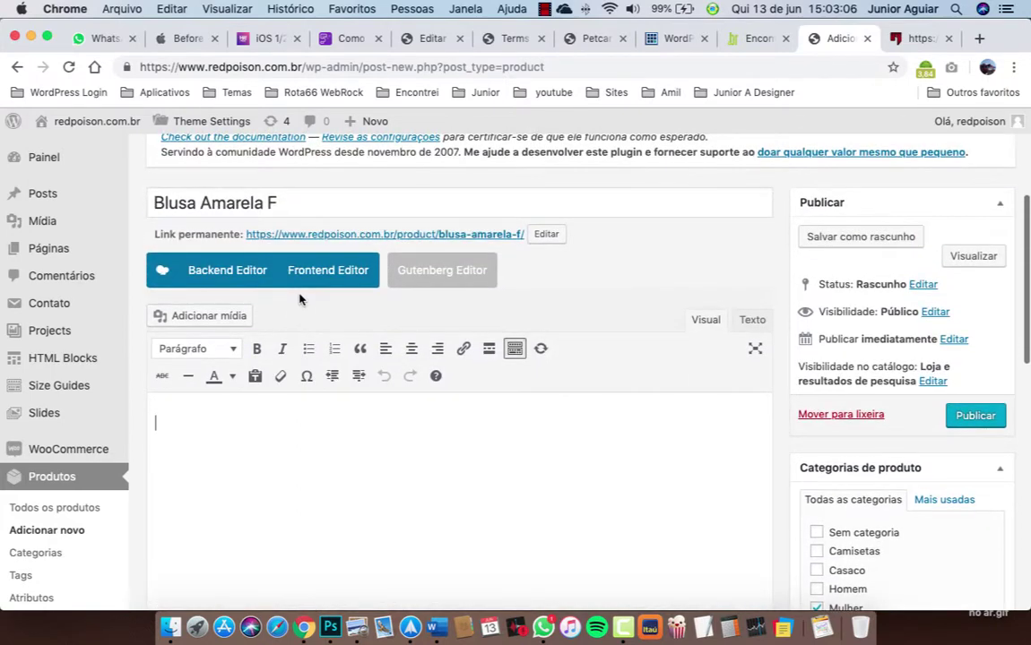
scroll(301, 298, down, 4)
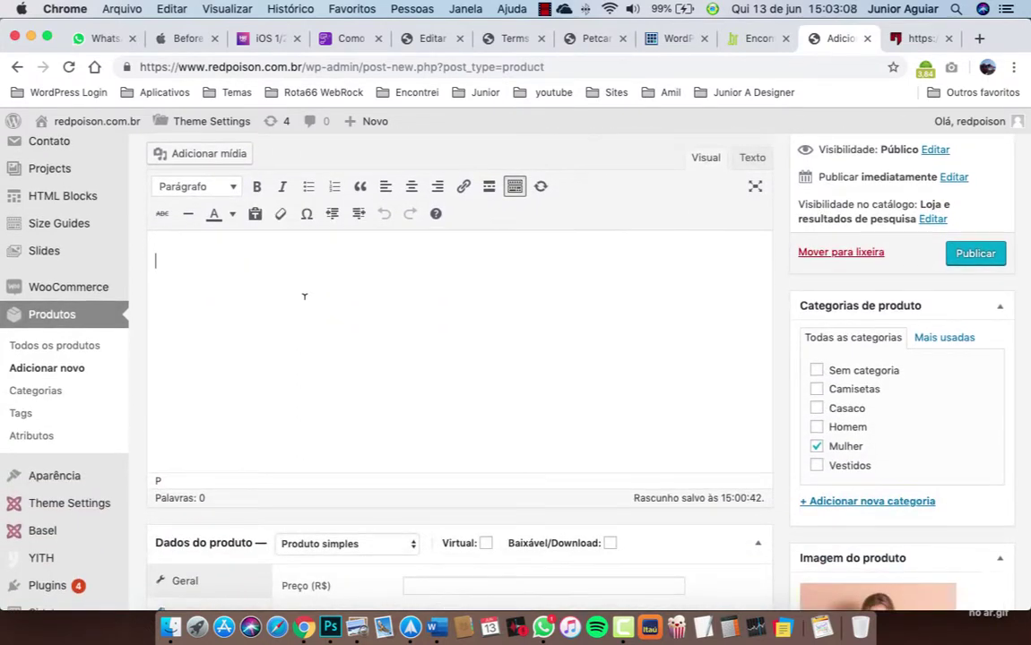
scroll(302, 301, down, 7)
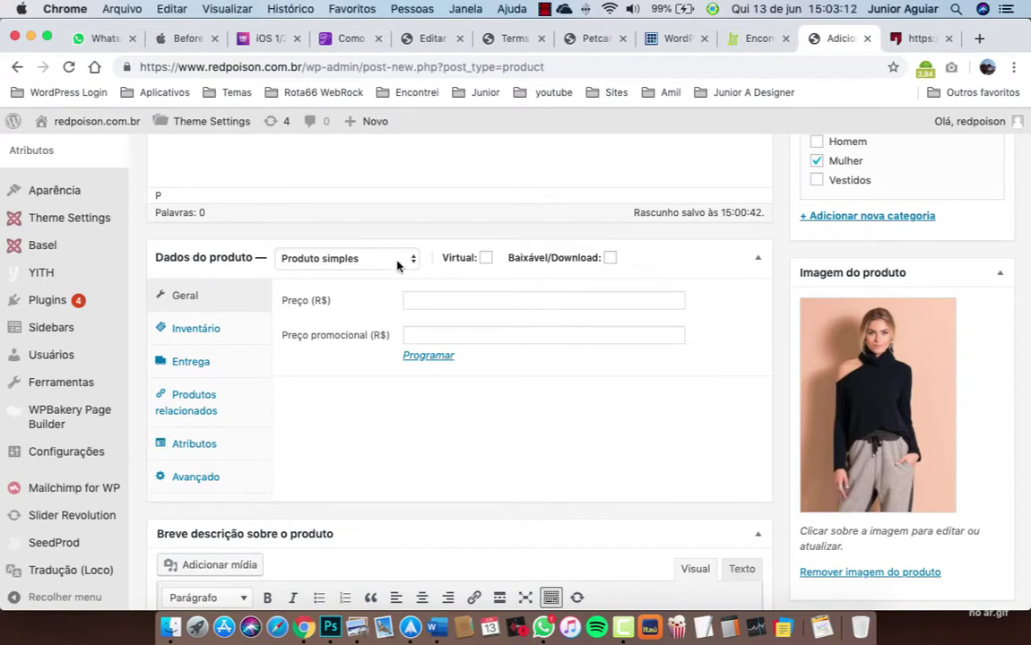
click(428, 300)
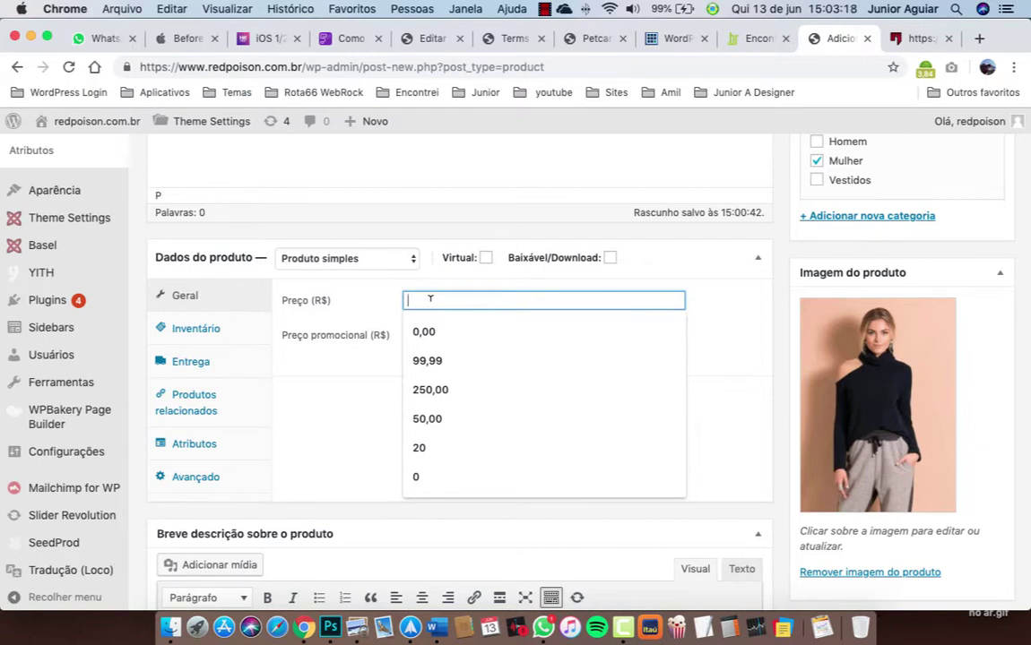
text(150,00)
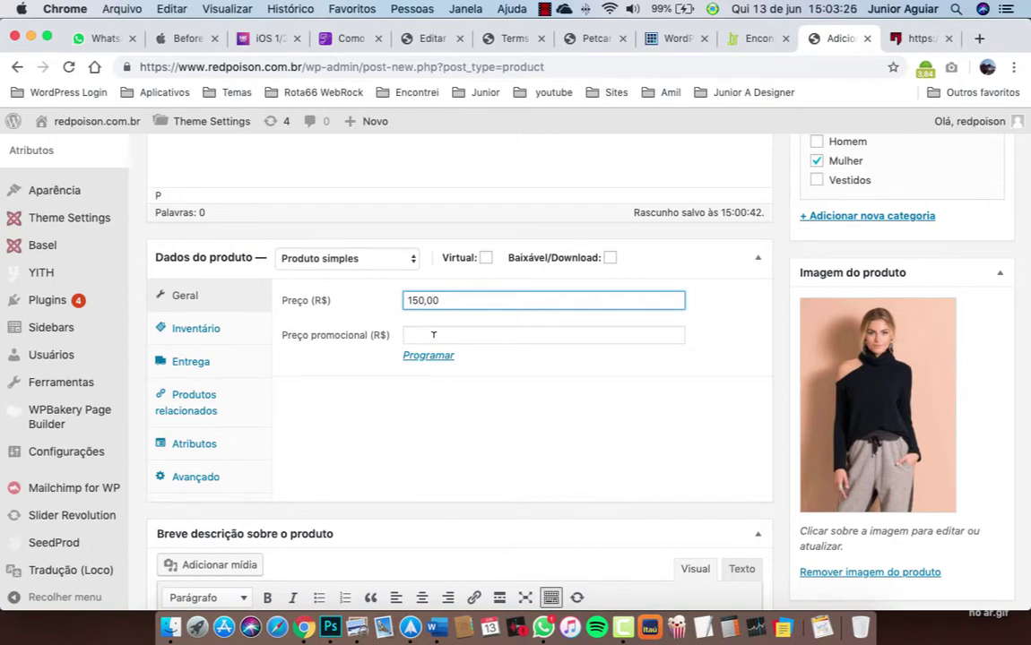
Set the product's promotional price to R$ 130,00.
click(433, 334)
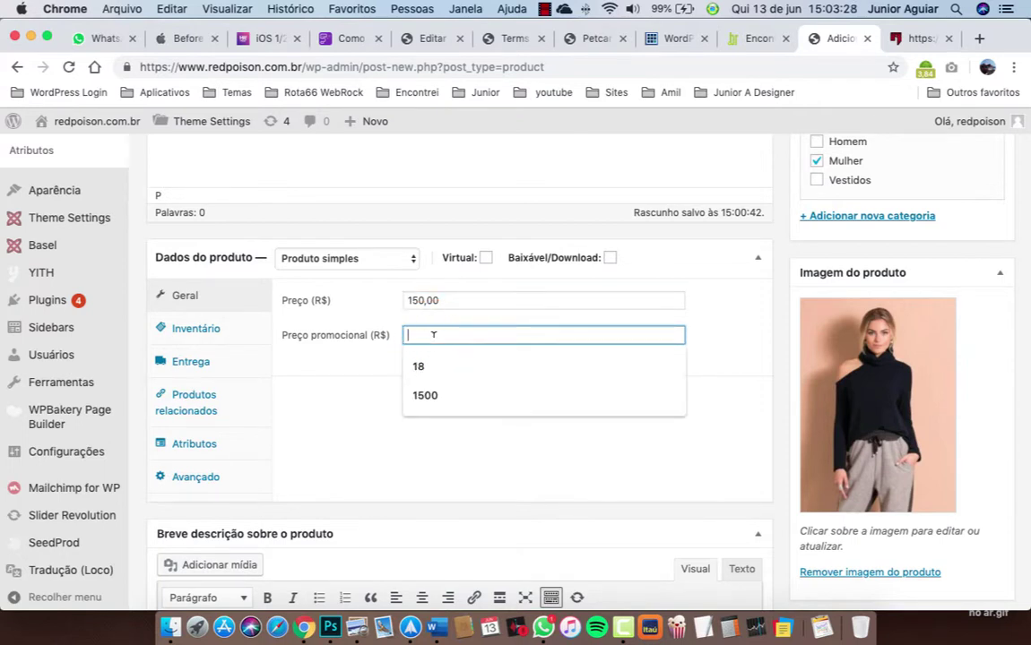
text(130,00)
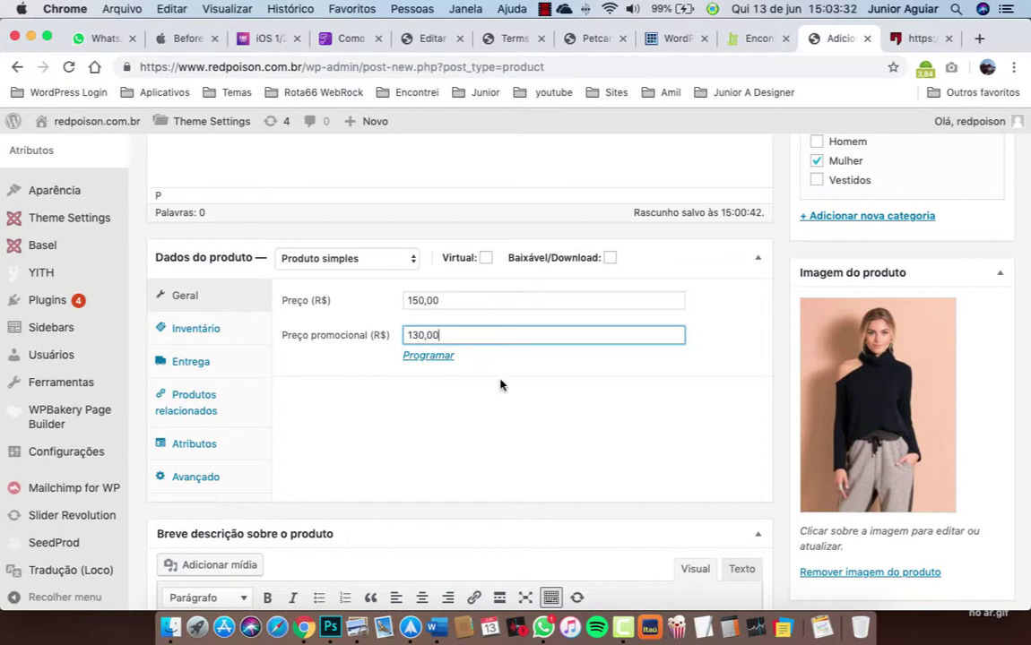
click(744, 324)
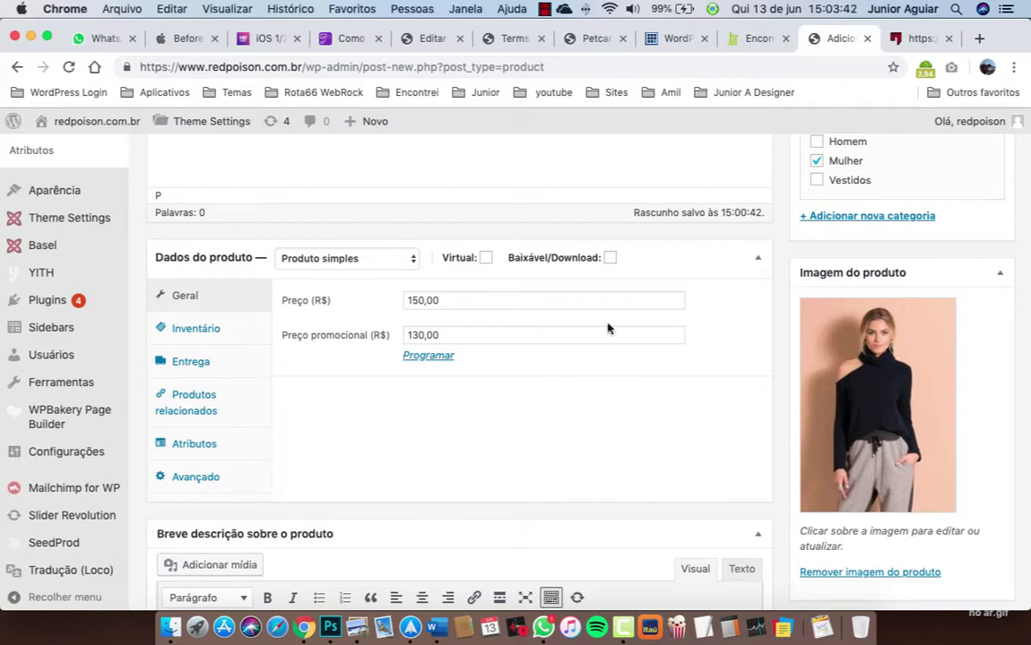
Clear the product's promotional price so the field is empty.
double_click(442, 334)
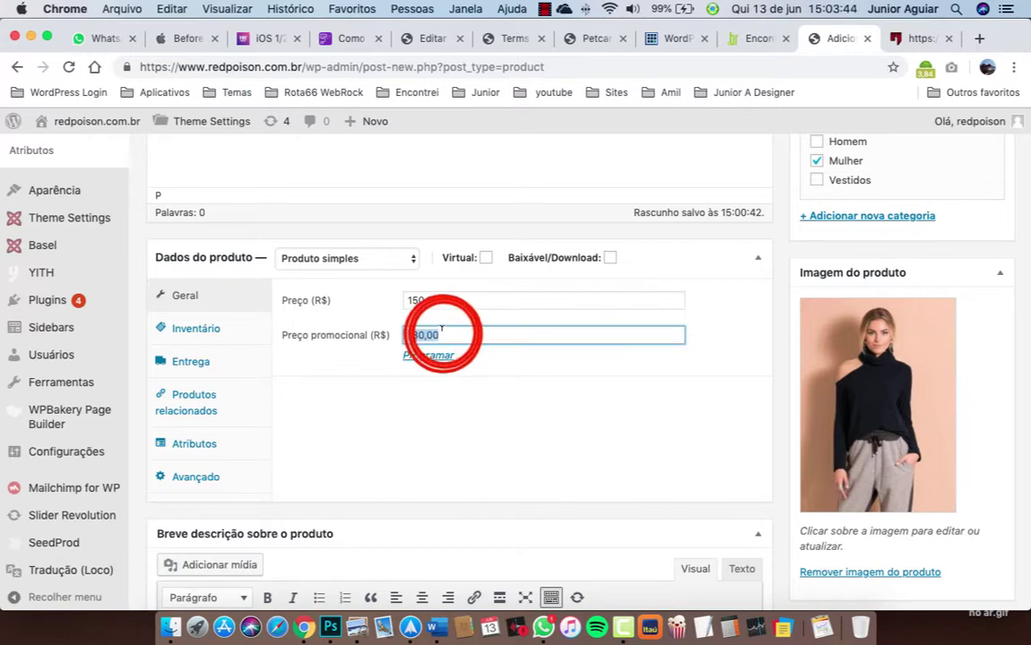
key(BackSpace)
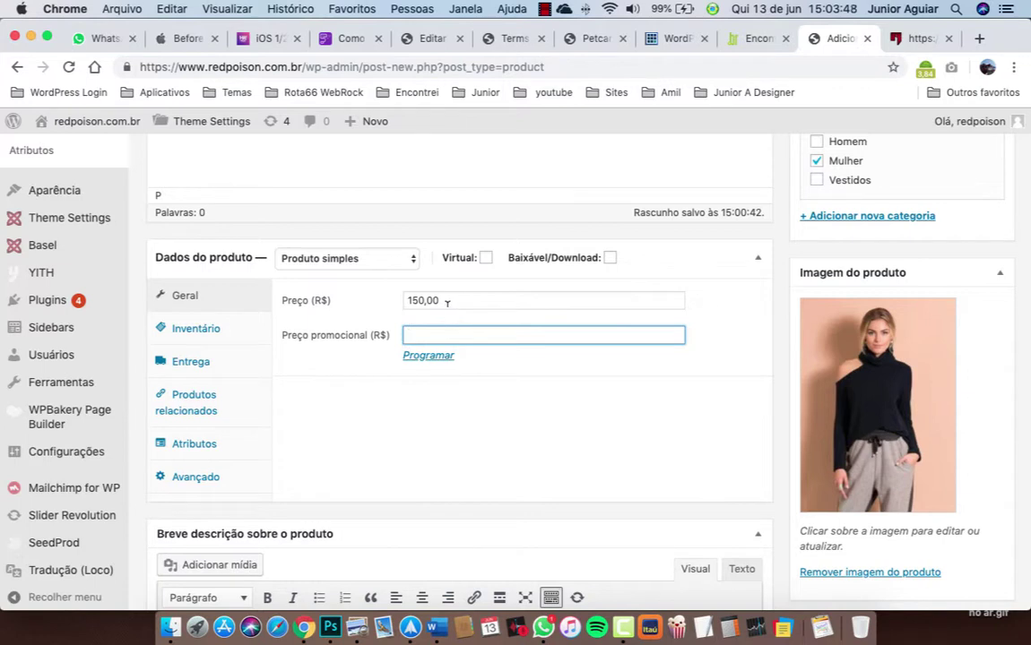
click(368, 373)
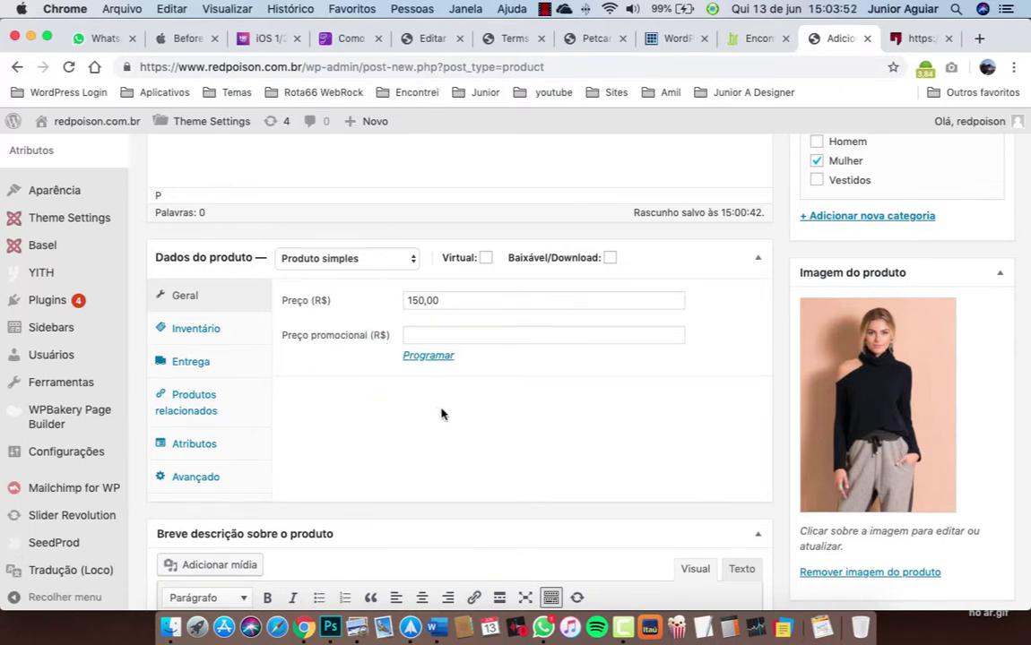
Replace the colour word in the product title so it reads "Blusa Preta F".
scroll(370, 361, up, 5)
scroll(370, 360, up, 5)
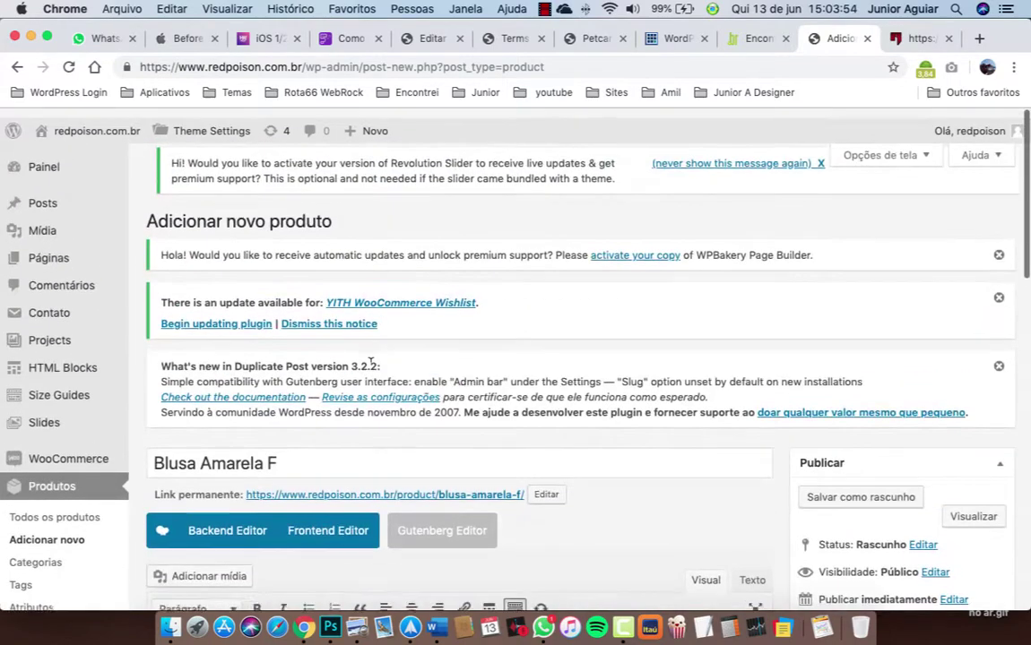
scroll(303, 318, down, 2)
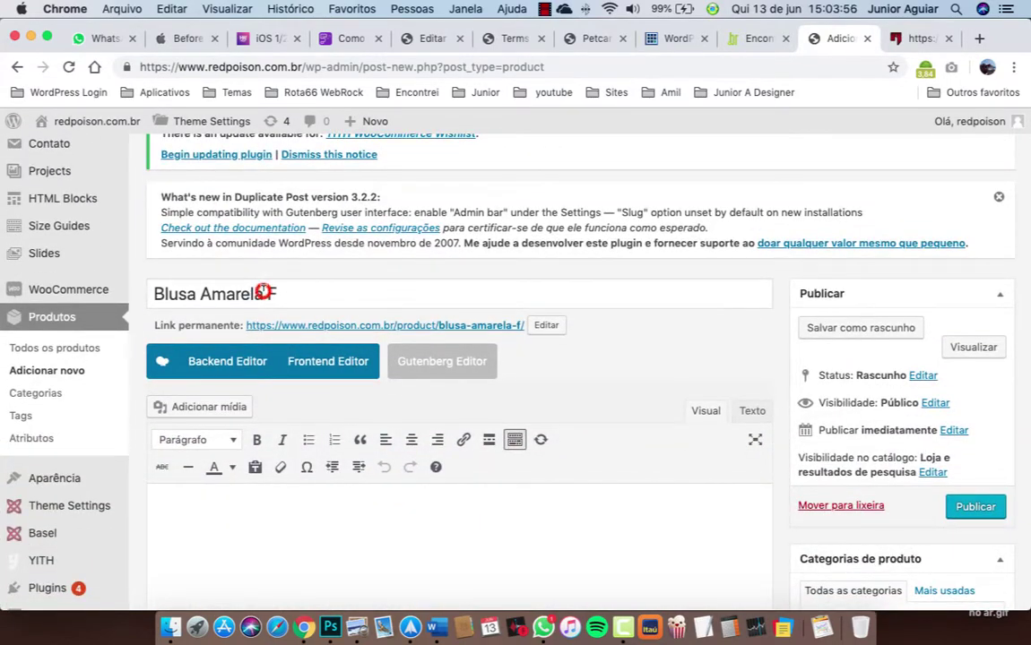
drag(264, 293, 201, 291)
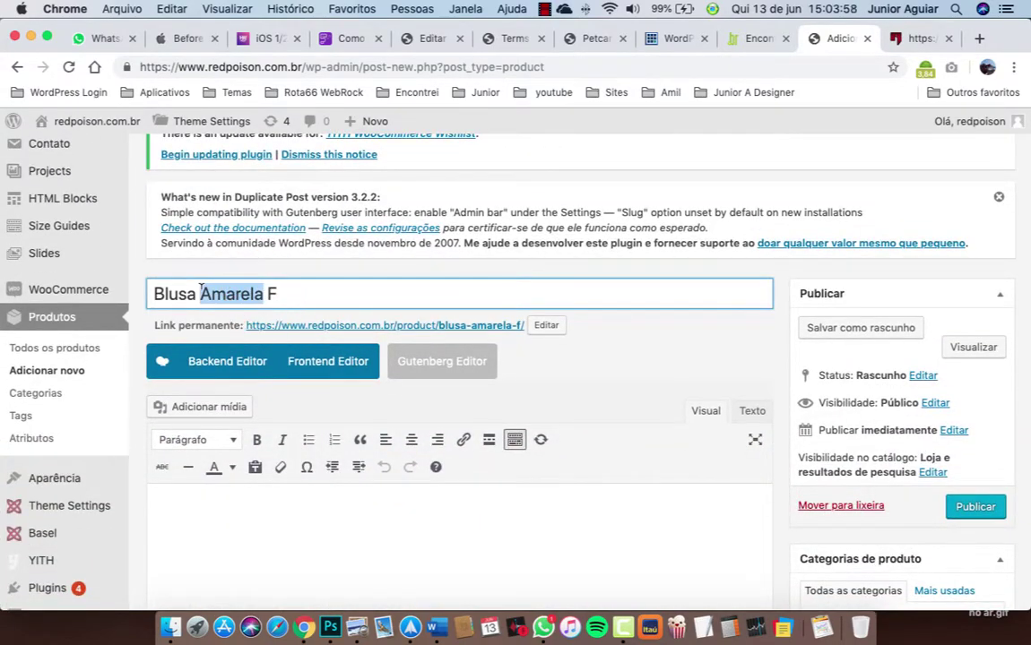
text(Preta)
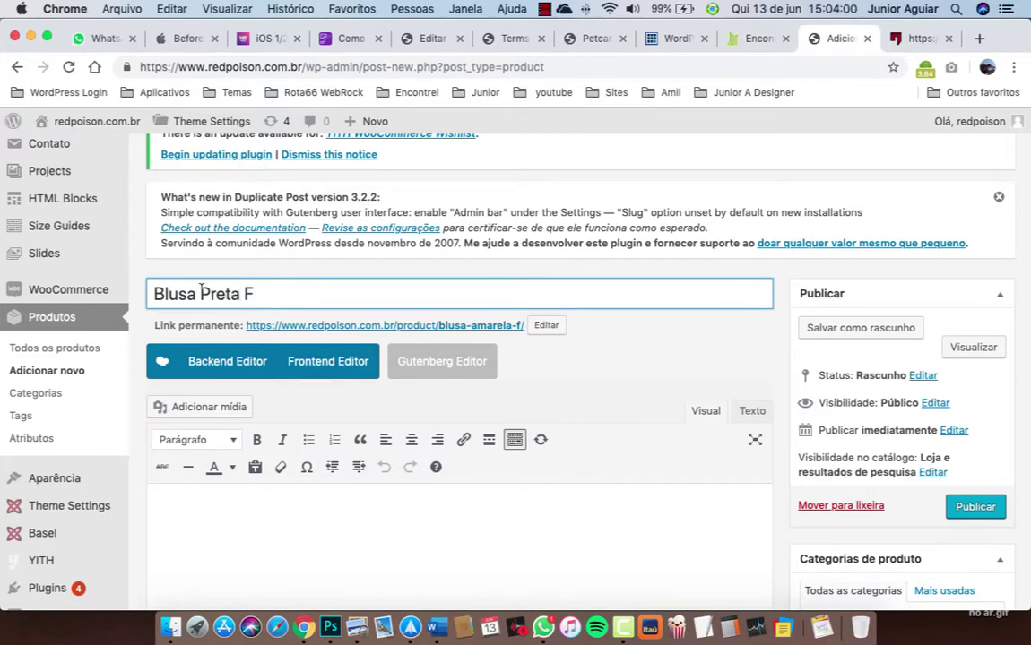
Set the product's weight to 1 g in its shipping data.
scroll(215, 305, down, 10)
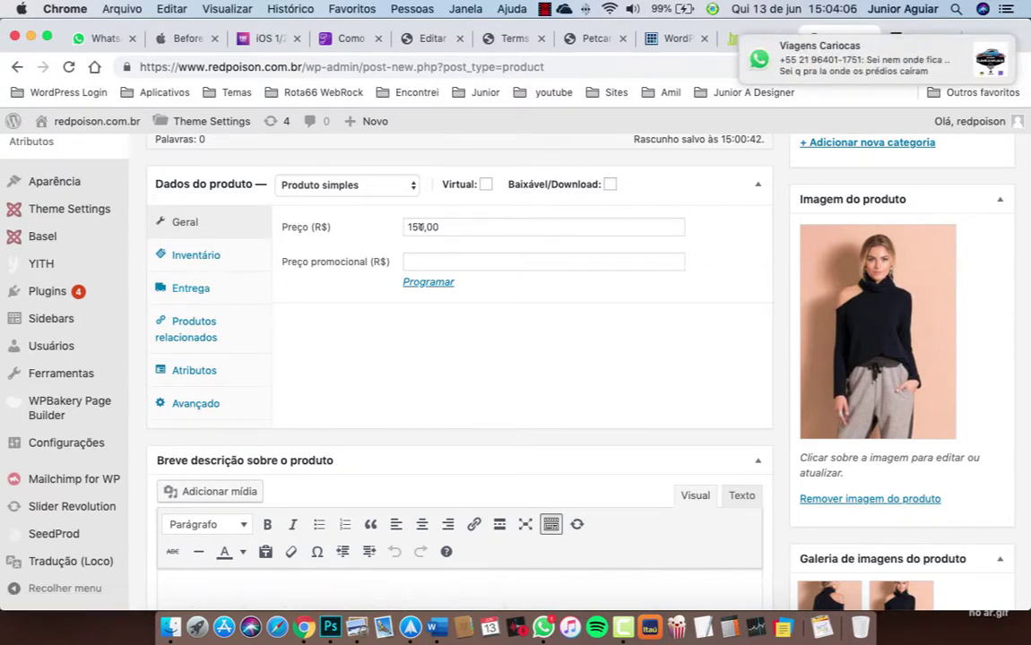
click(202, 294)
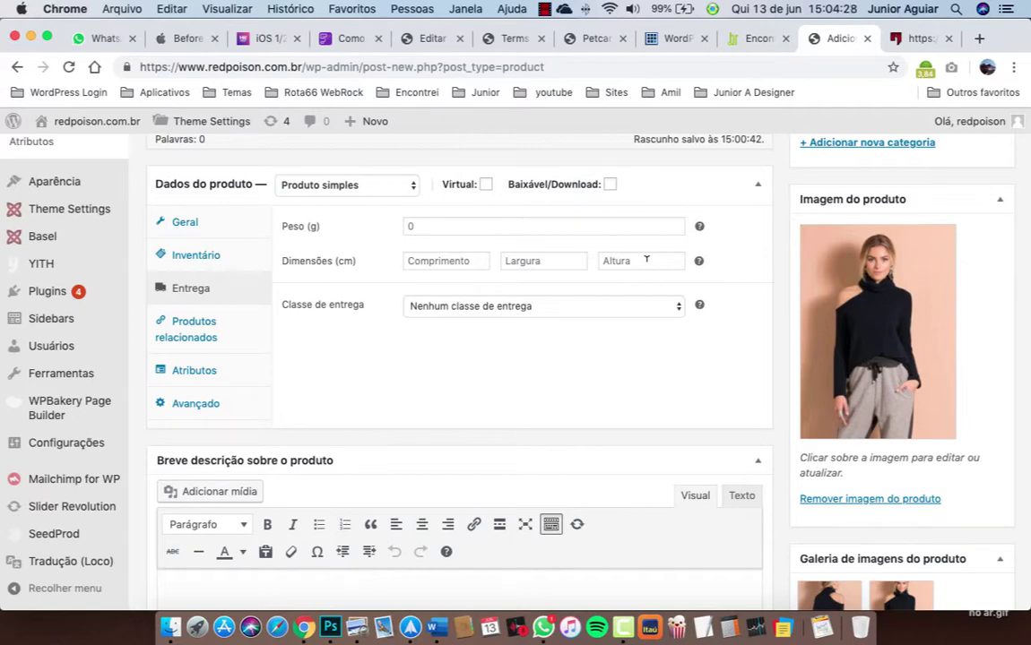
click(437, 224)
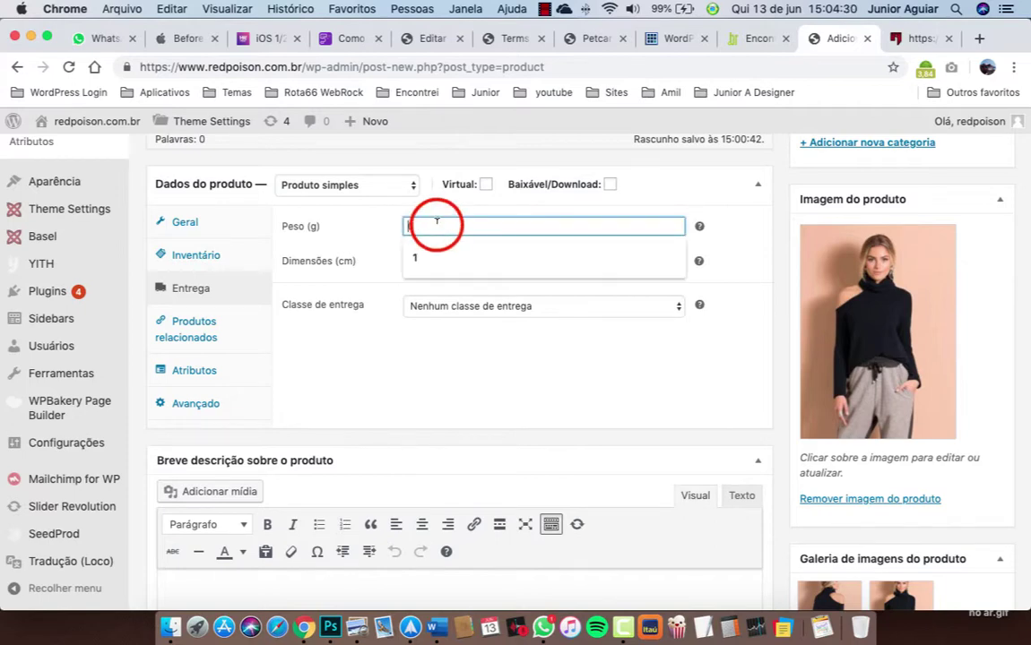
click(424, 256)
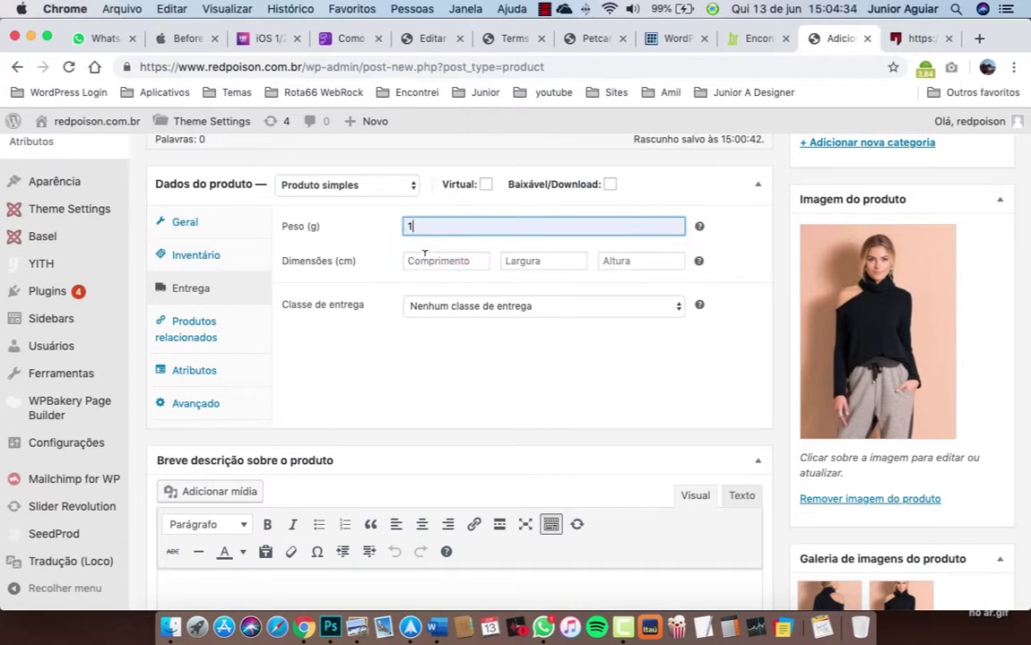
Set the product's shipping dimensions to length 16, width 11 and height 2 cm.
click(434, 259)
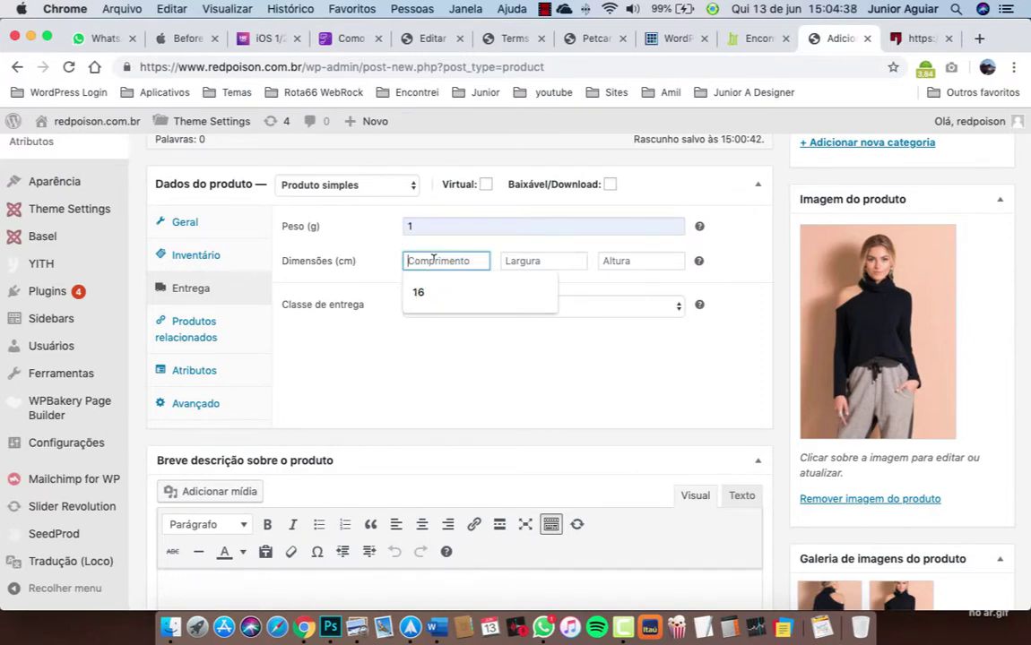
click(429, 291)
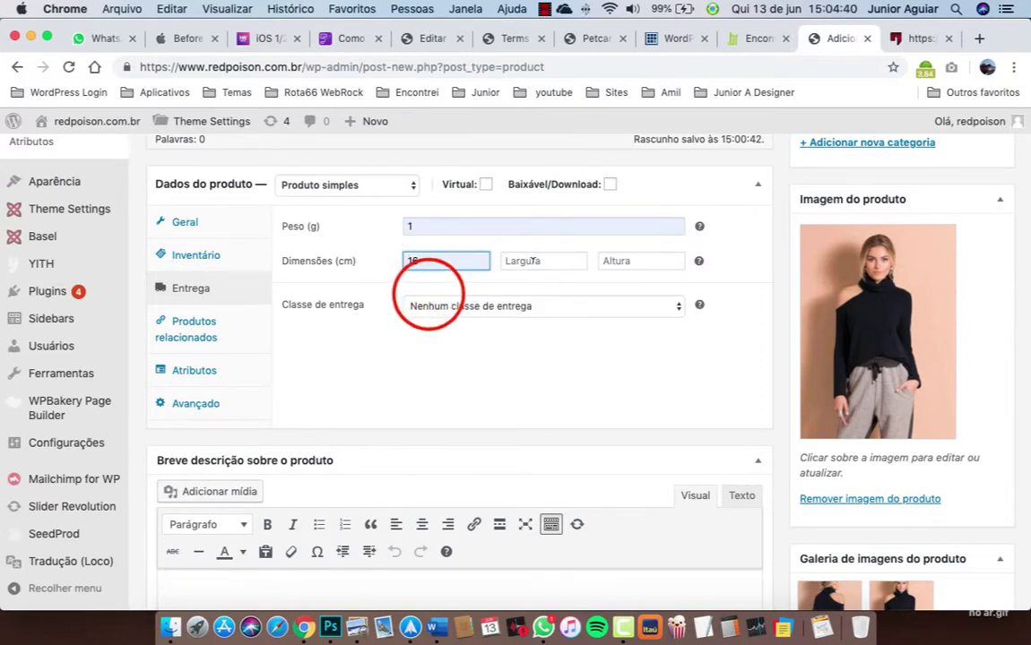
click(534, 261)
click(534, 285)
click(605, 261)
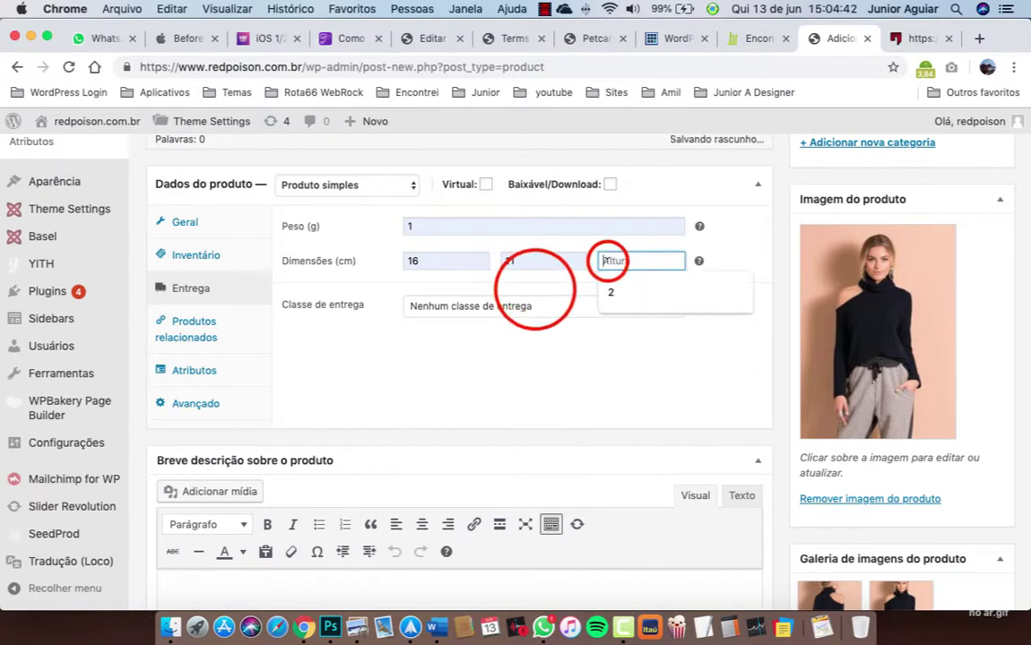
click(615, 291)
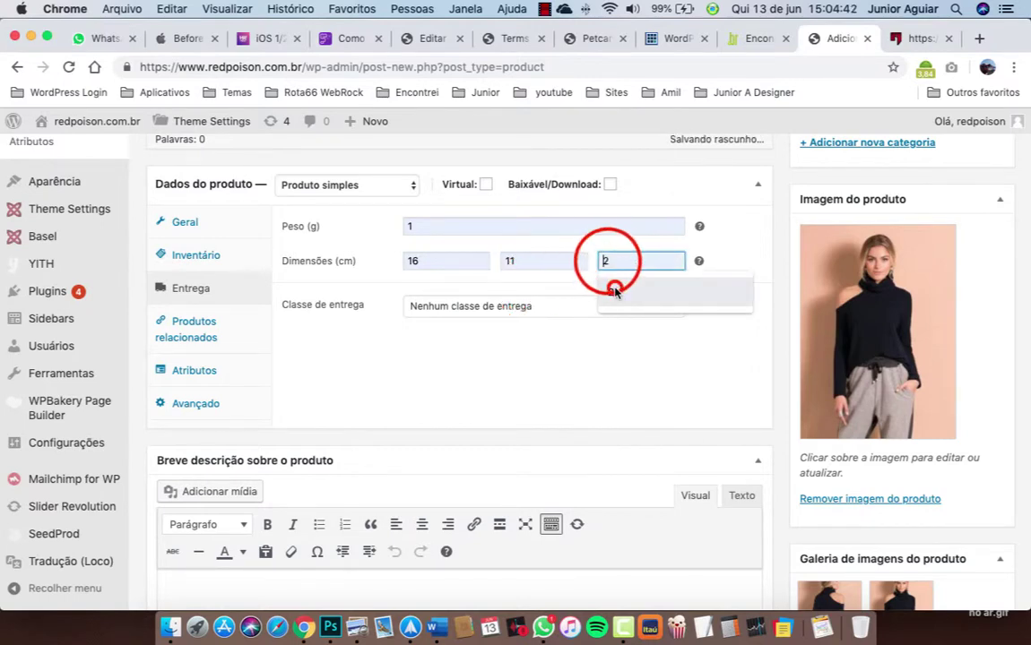
click(557, 279)
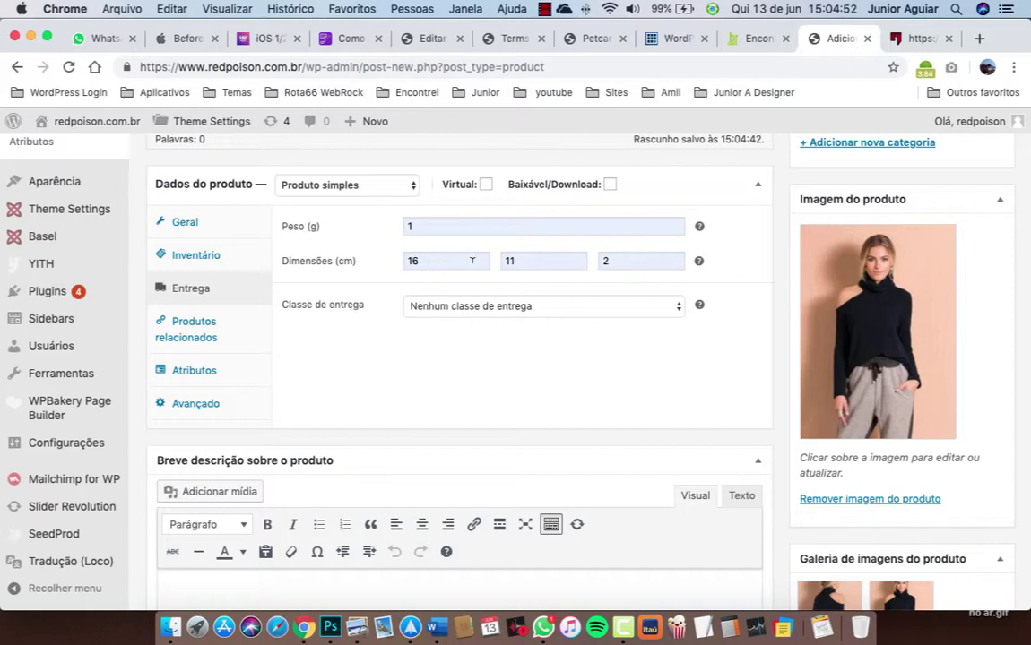
Fill the product's short description with the placeholder text "dhhdfkfjgsd gfdgdjgdg dgfdlgdjgjds sdgkdslkglsgljfs sgklsglgfl;k fdsklkgkls dfdlkfldlf".
scroll(550, 264, down, 1)
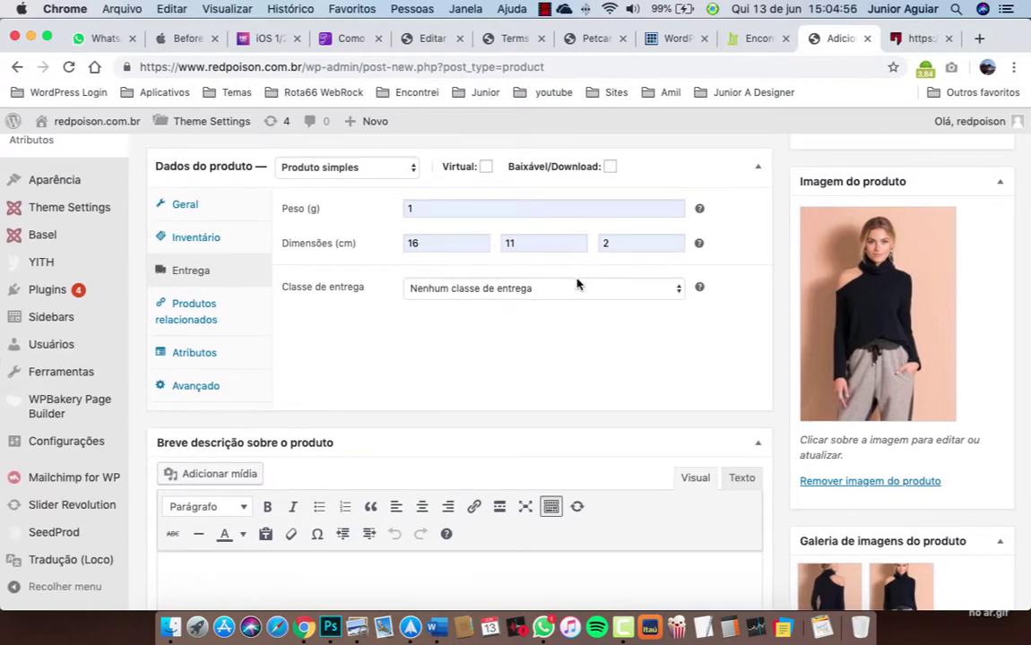
scroll(577, 283, up, 1)
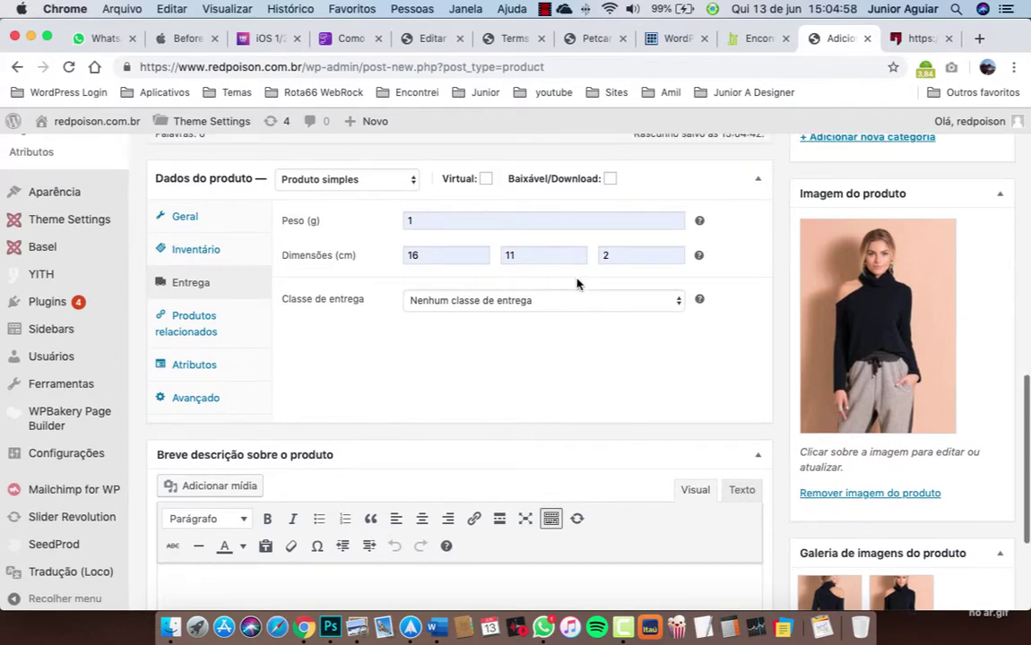
scroll(618, 394, down, 10)
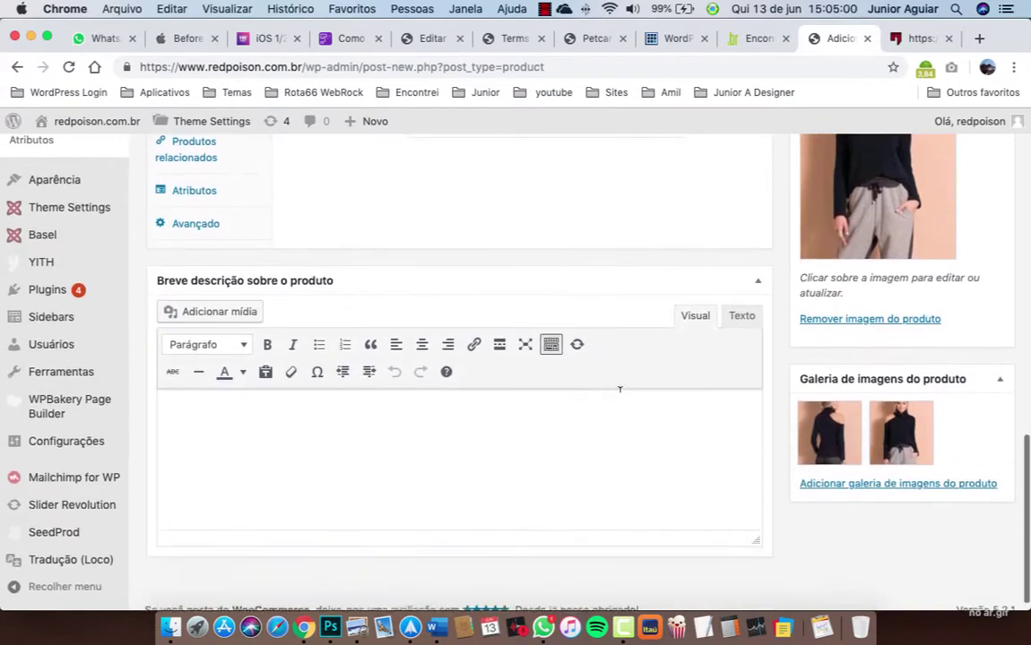
click(464, 397)
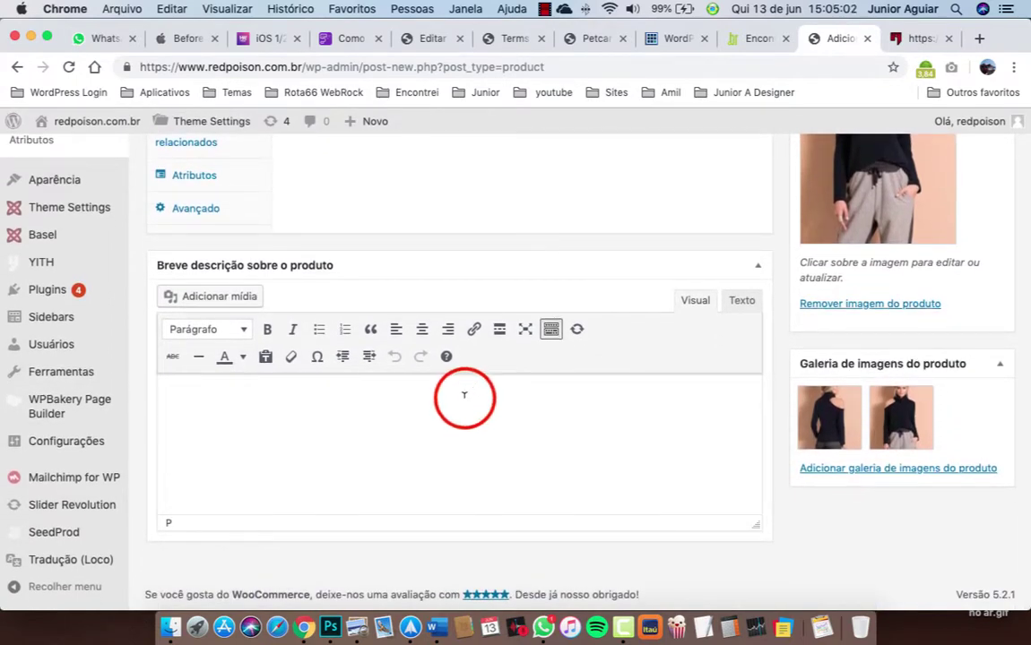
text(dhhdfkfjgsd )
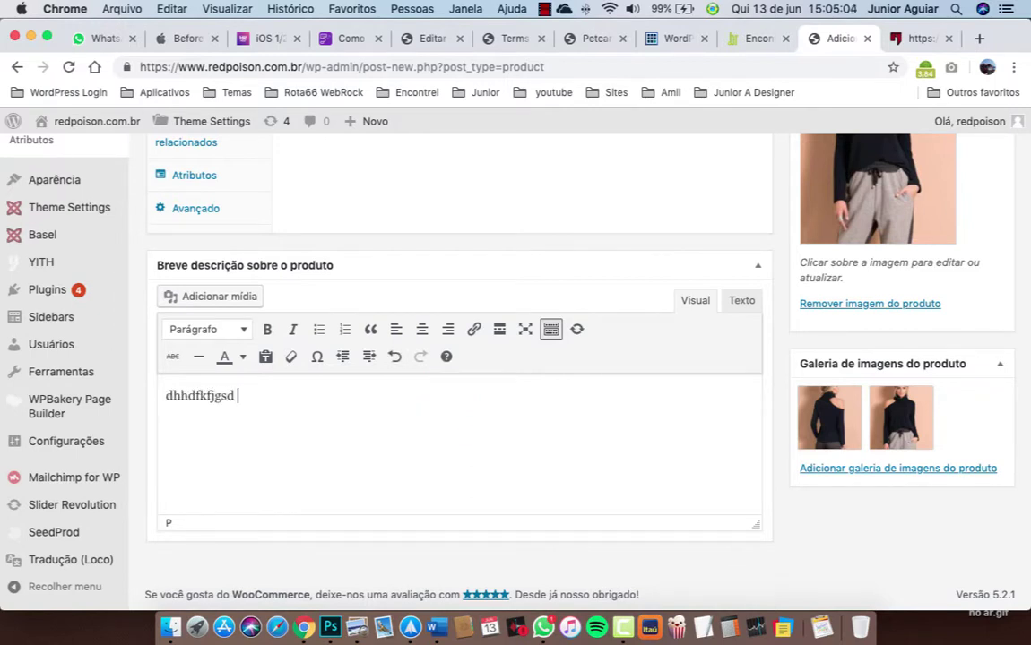
text(gfdgdjgdg dgfdlgdjg)
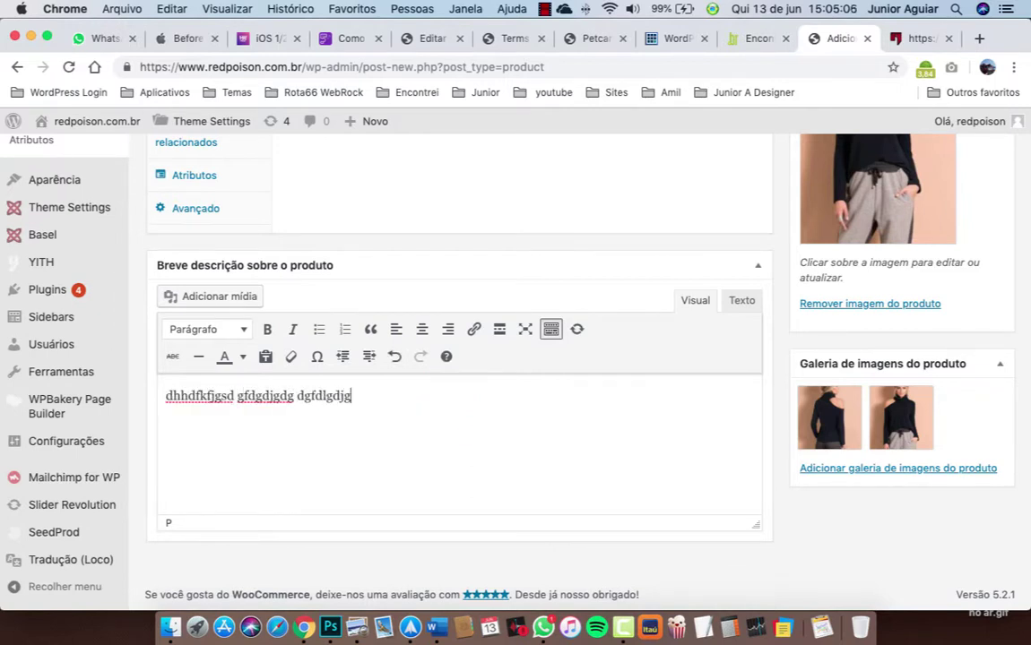
text(jds sdgkdslkglsgljfs)
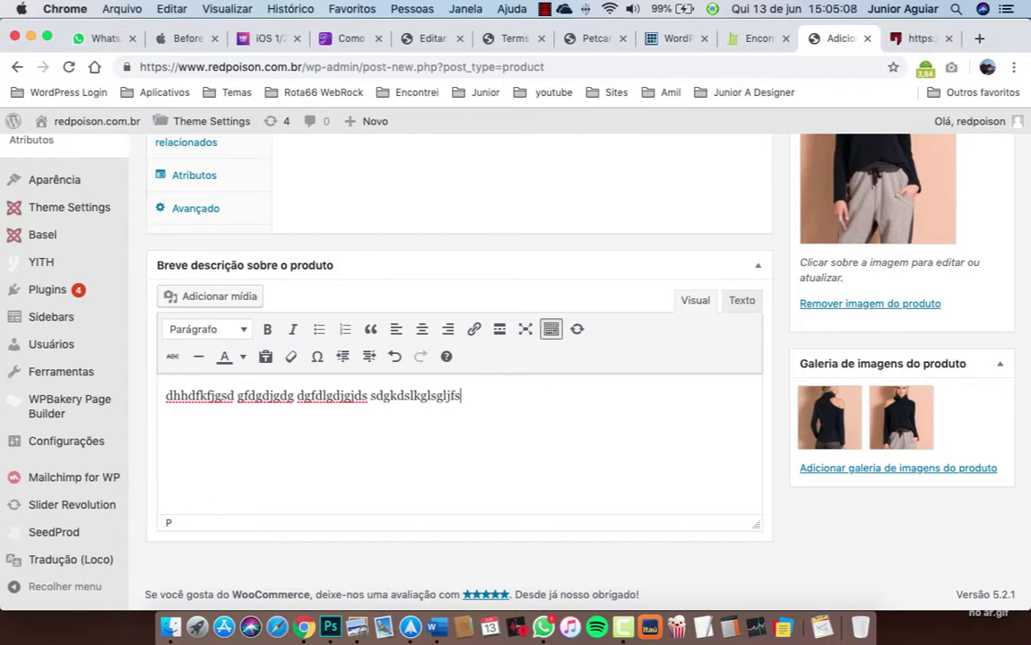
text( sgklsglgfl;k f)
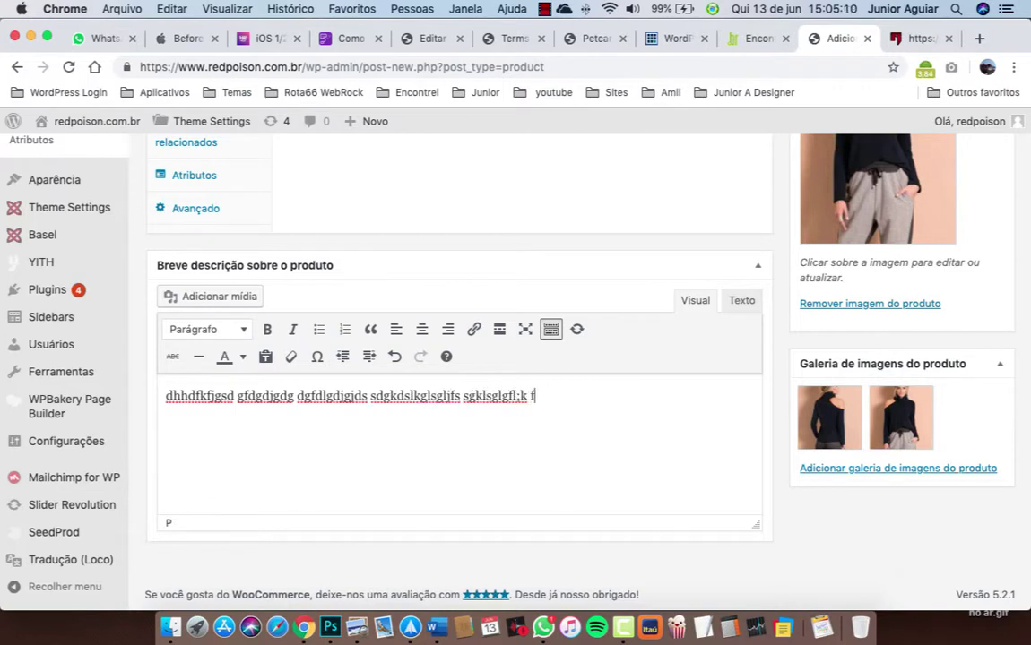
text(dsklkgkls dfdlkfldlf)
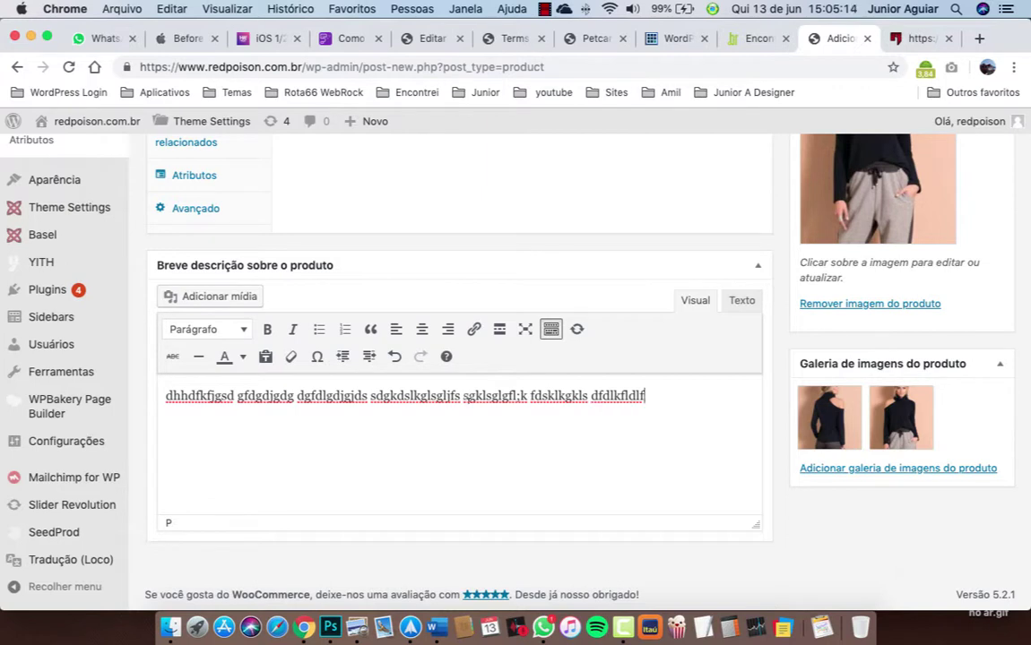
scroll(449, 376, left, 5)
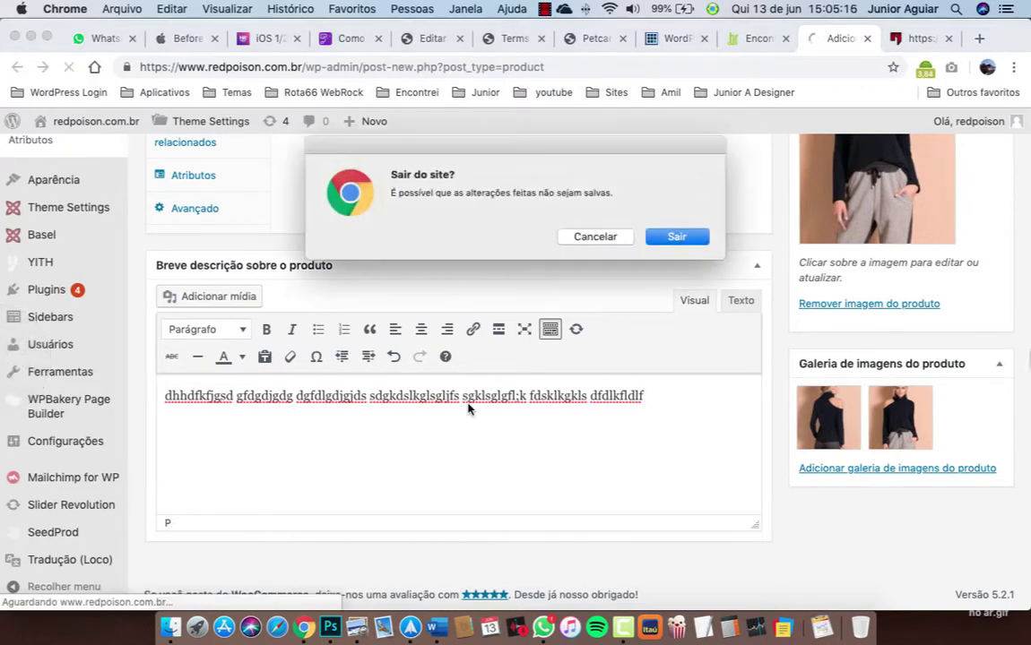
click(583, 233)
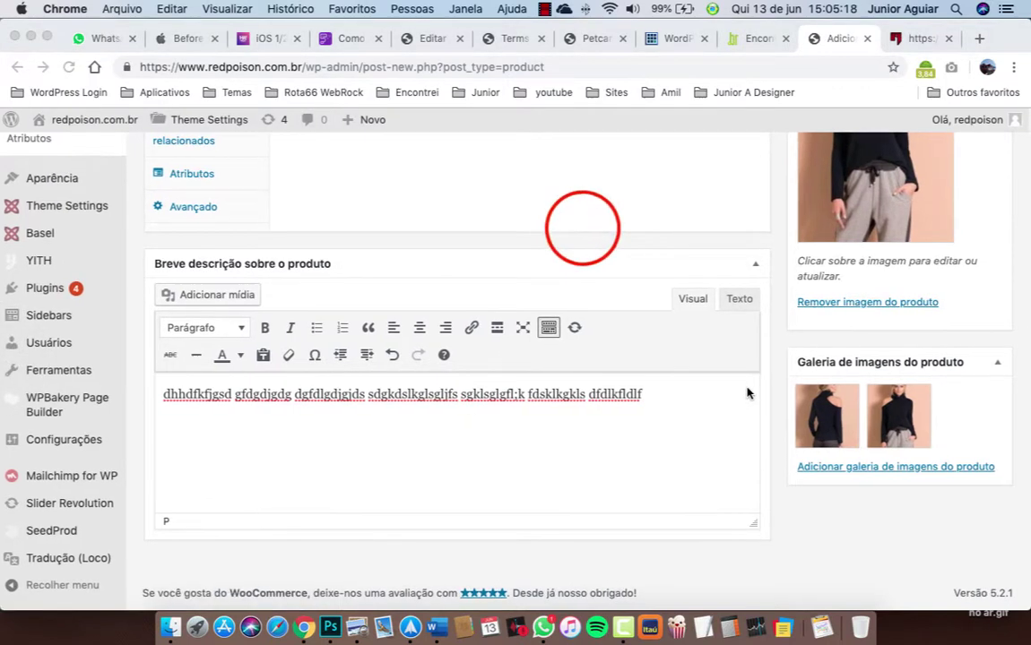
Publish the Blusa Preta F product.
scroll(747, 392, up, 5)
scroll(747, 392, up, 4)
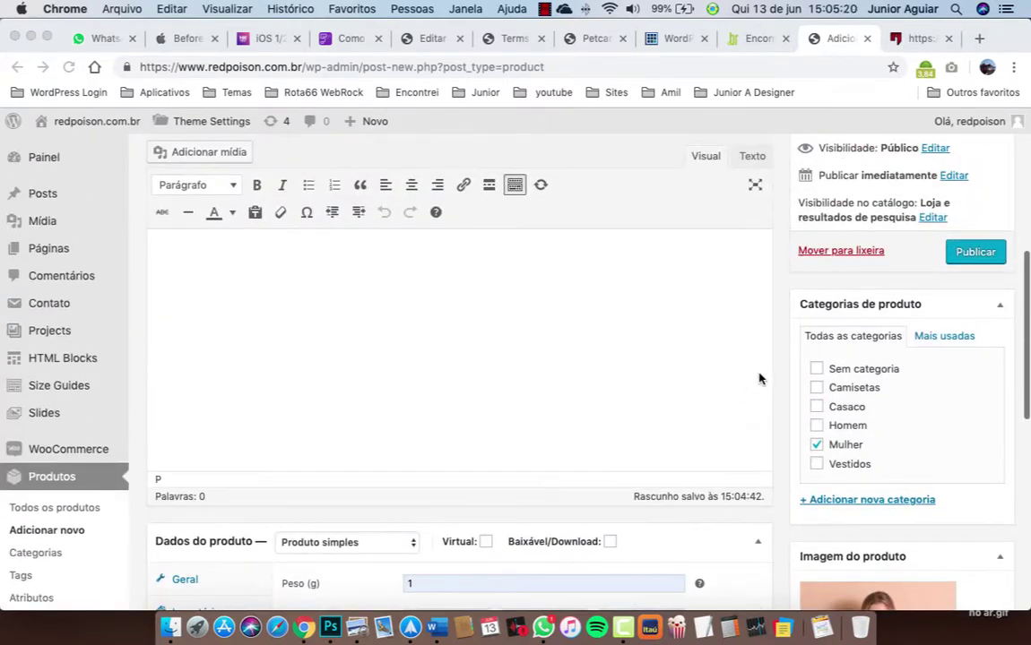
click(966, 255)
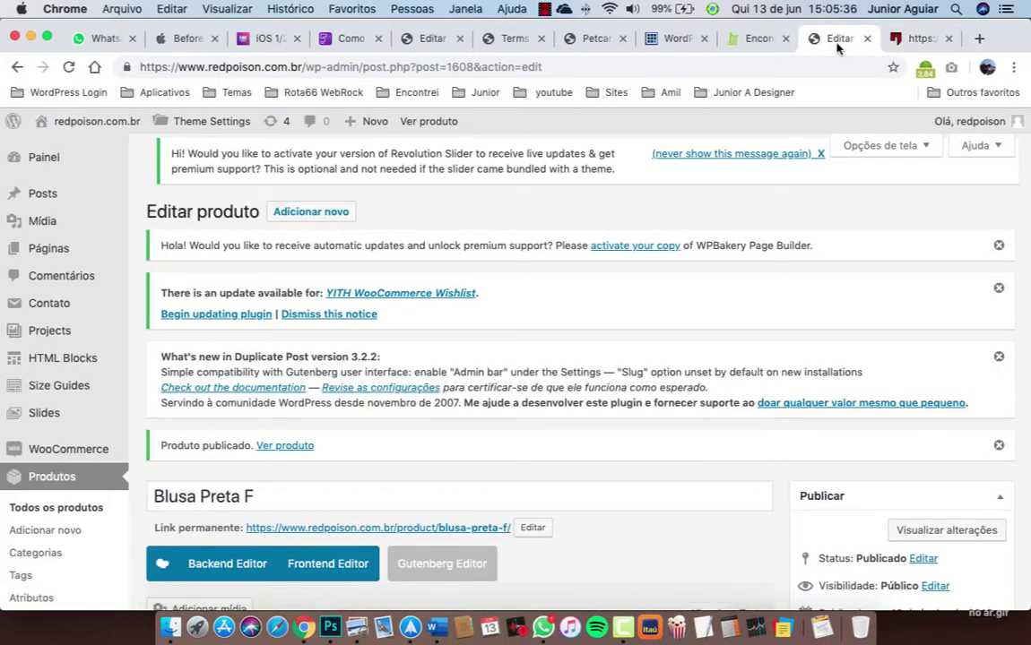
Reload the Red Poison storefront home page and look for the new blouse among the products under Nossos Produtos.
click(893, 43)
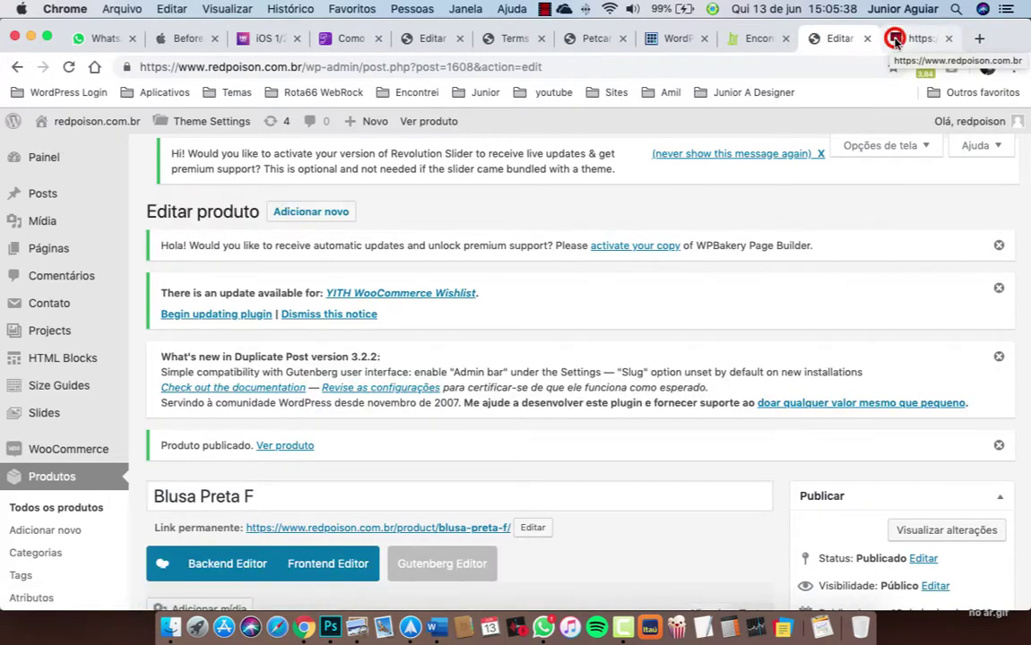
click(70, 67)
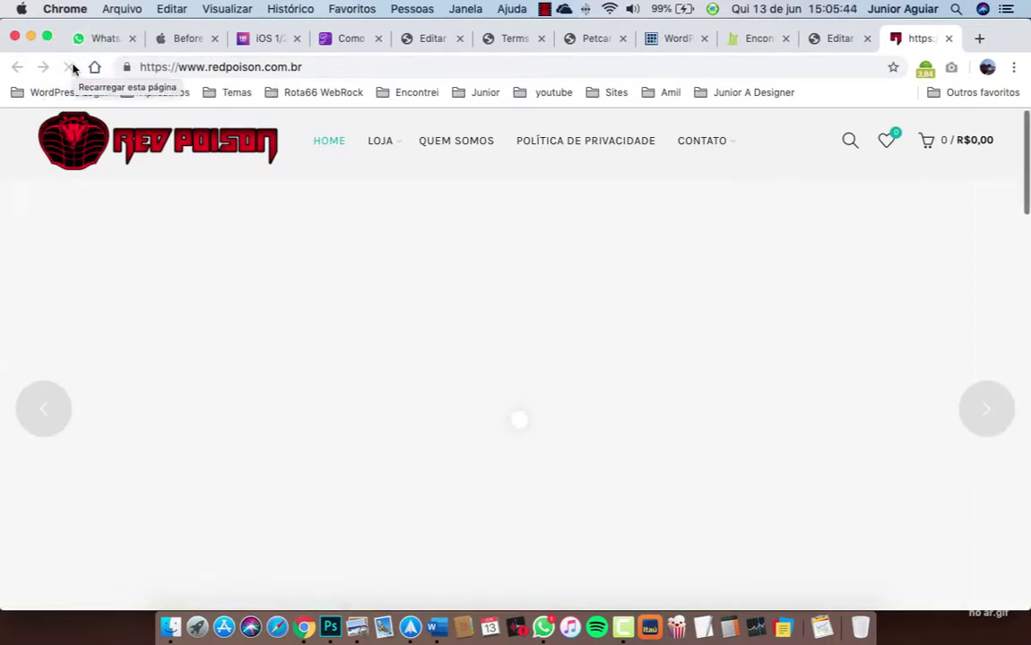
scroll(132, 369, down, 5)
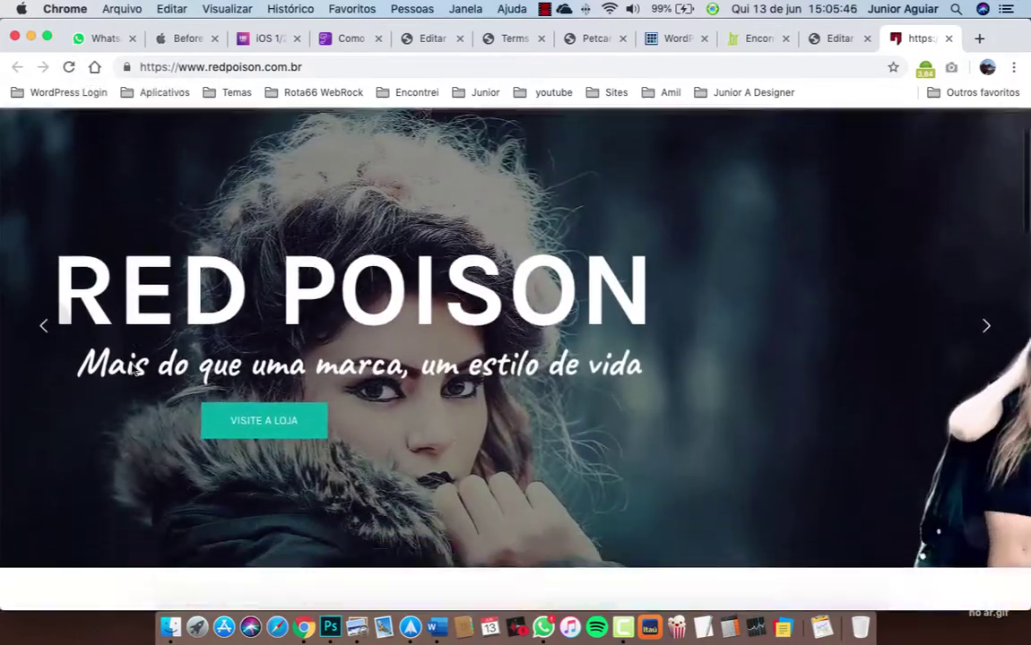
scroll(131, 369, down, 10)
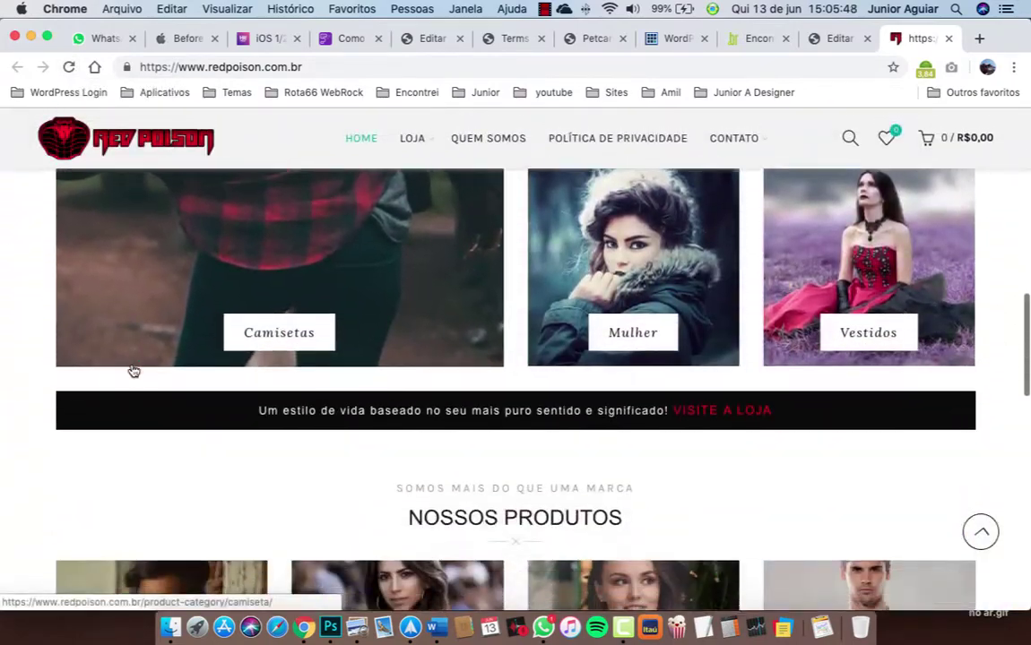
scroll(131, 369, down, 4)
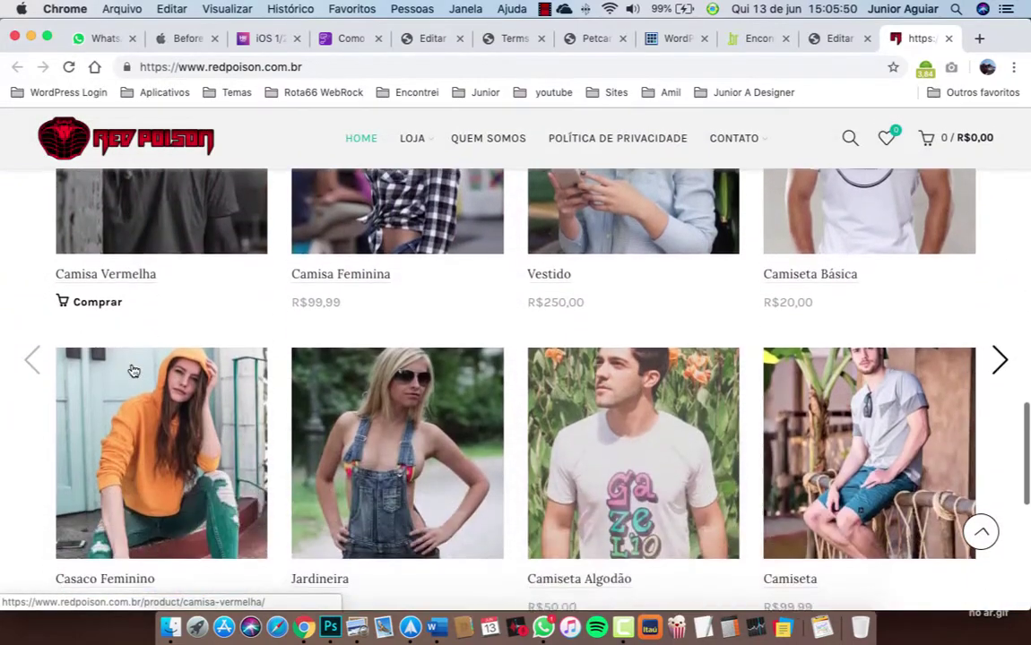
scroll(131, 369, down, 2)
scroll(132, 369, up, 3)
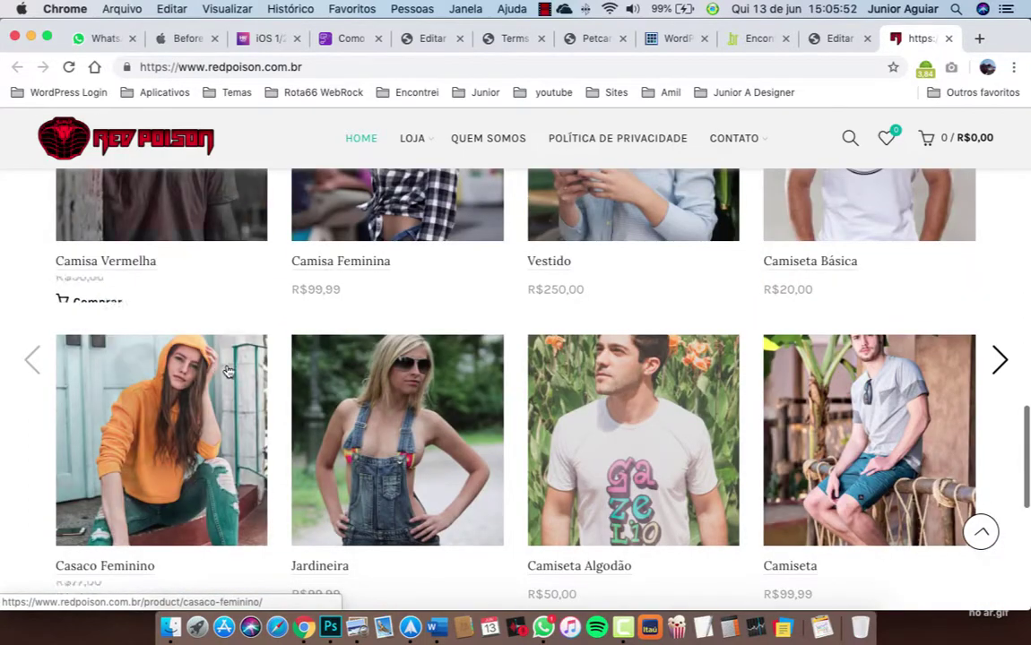
scroll(302, 370, down, 1)
scroll(318, 373, up, 1)
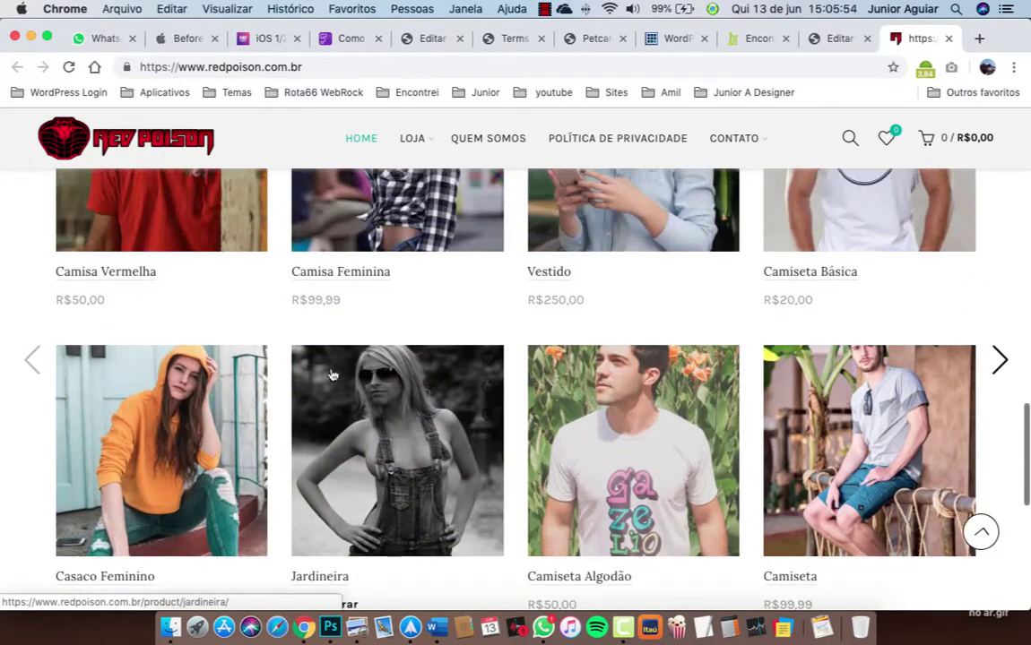
Advance the Nossos Produtos carousel to its next set and examine the Blusa Preta F listing and its alternate image.
click(999, 361)
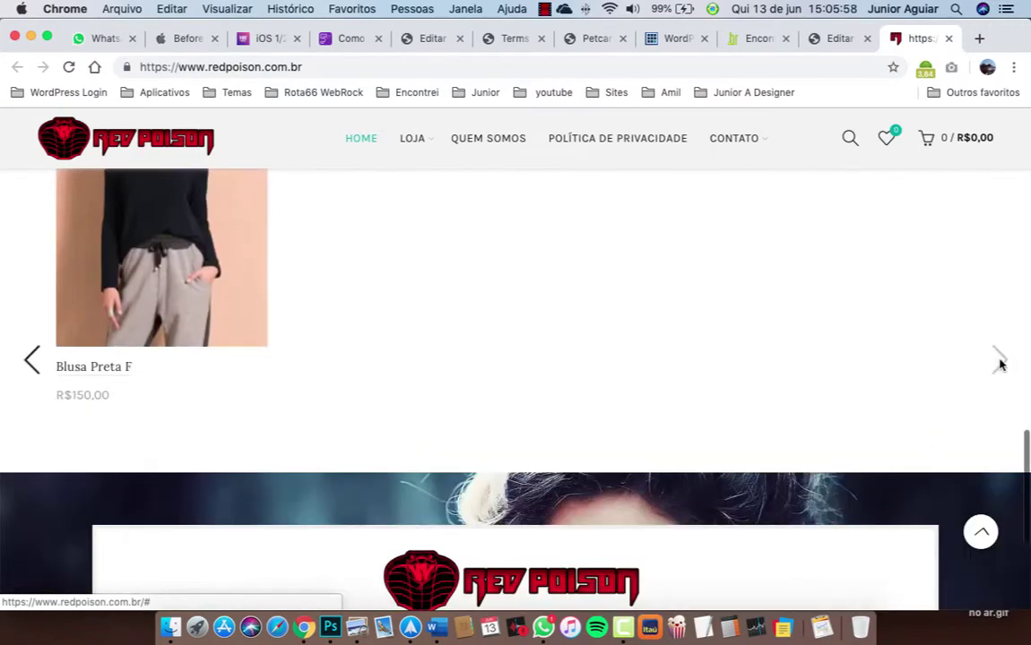
scroll(807, 338, up, 5)
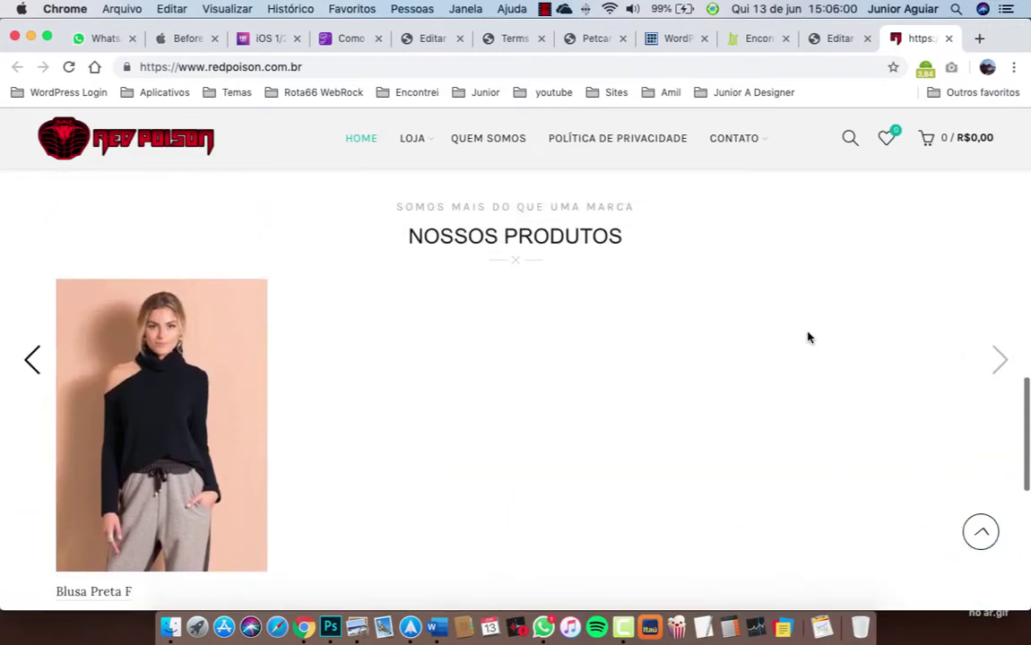
scroll(807, 338, down, 1)
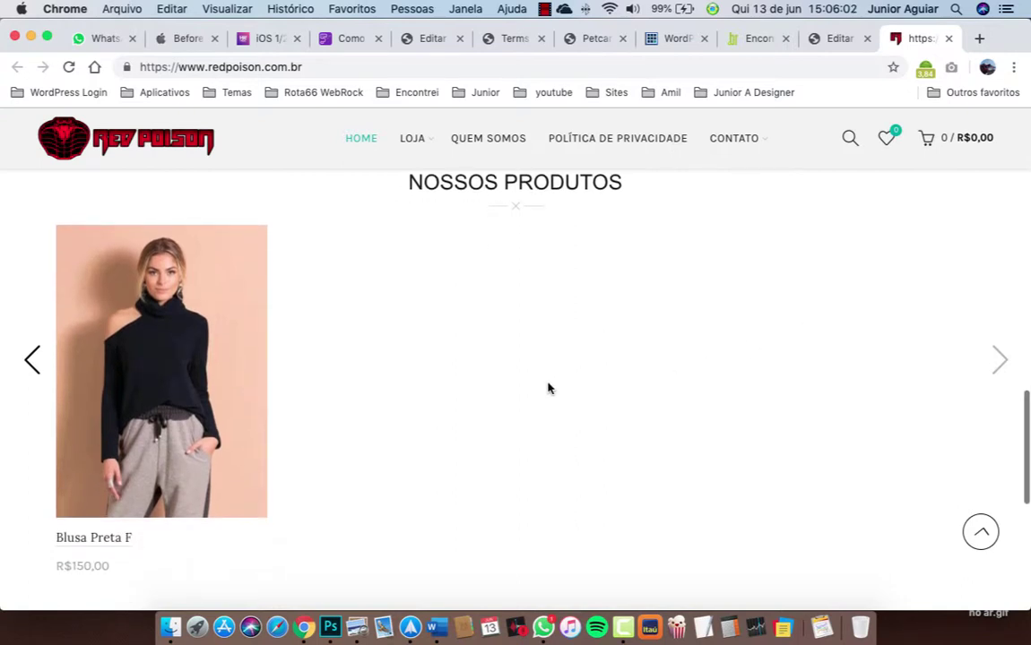
mouse_move(205, 367)
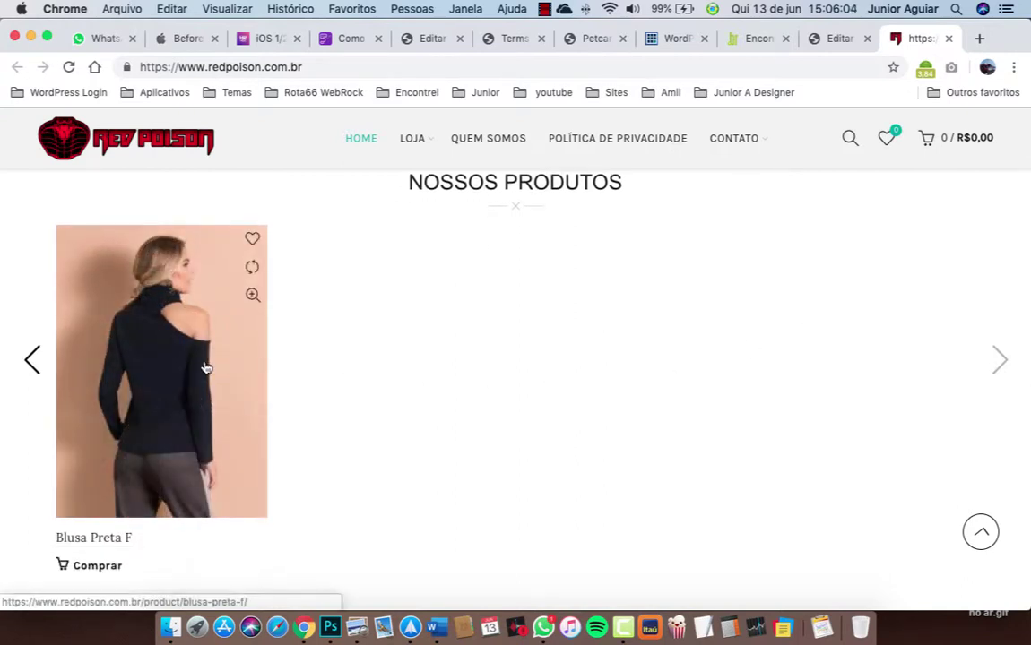
mouse_move(177, 355)
scroll(368, 356, up, 2)
scroll(368, 357, up, 8)
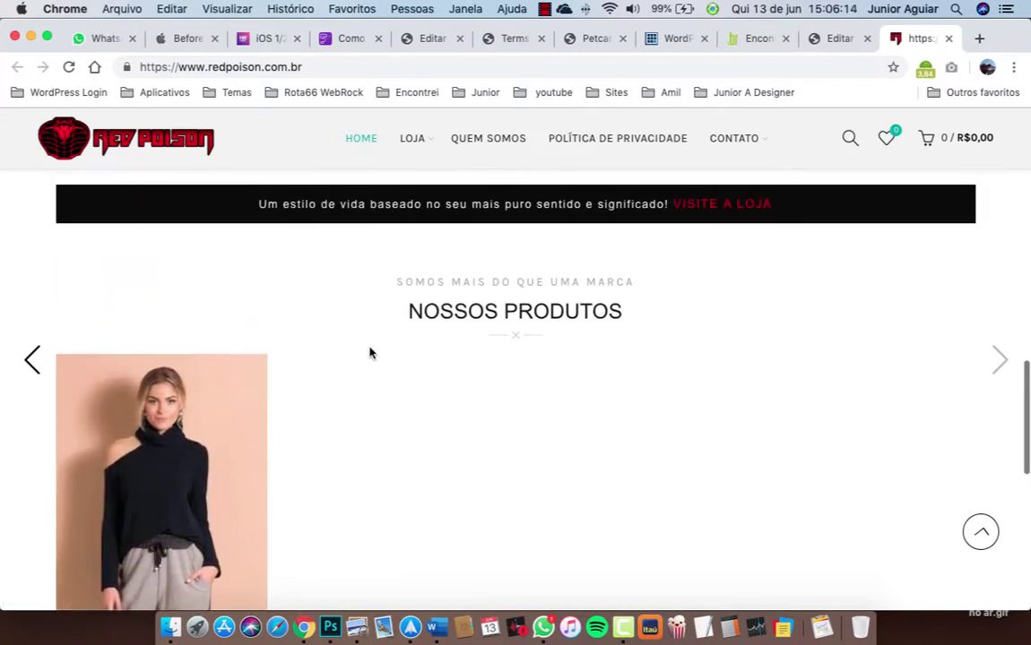
Open the store's Loja page and examine how Blusa Preta F is listed among all products.
click(406, 140)
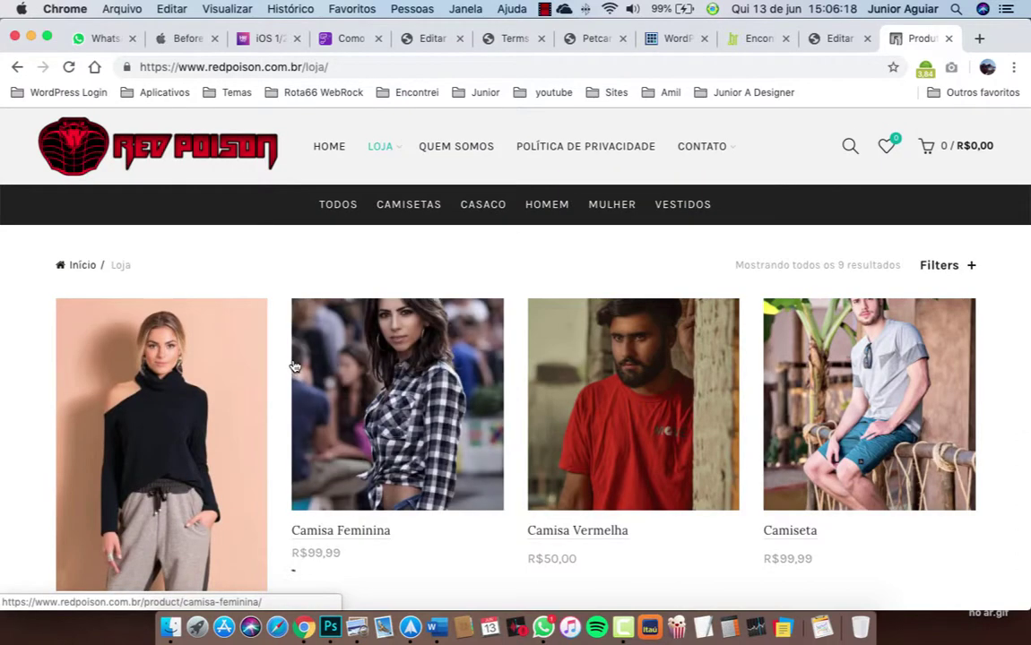
scroll(299, 354, down, 2)
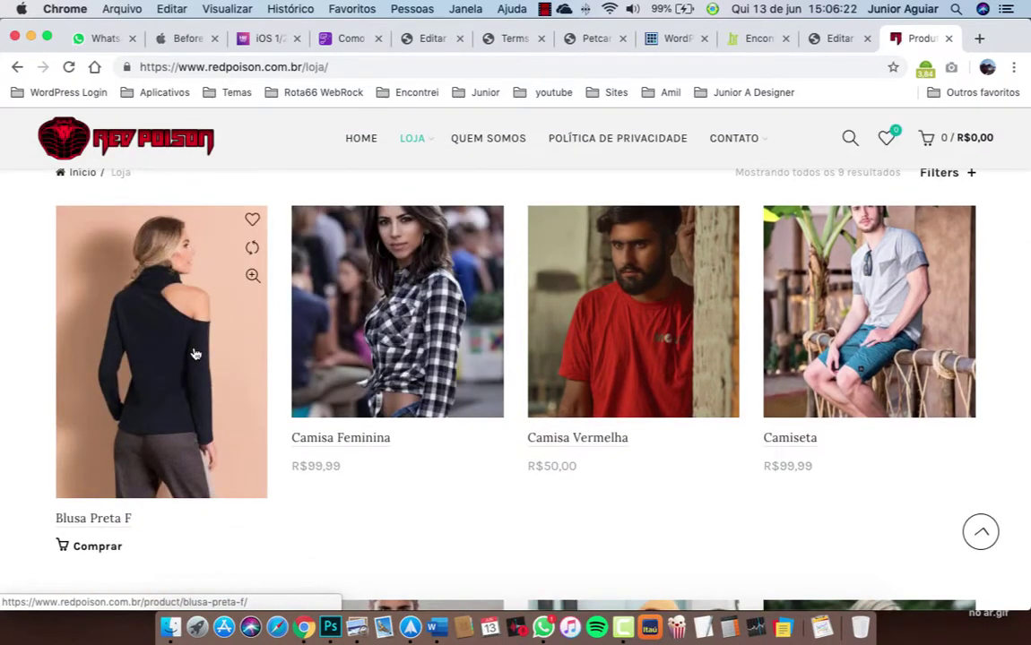
scroll(272, 352, up, 1)
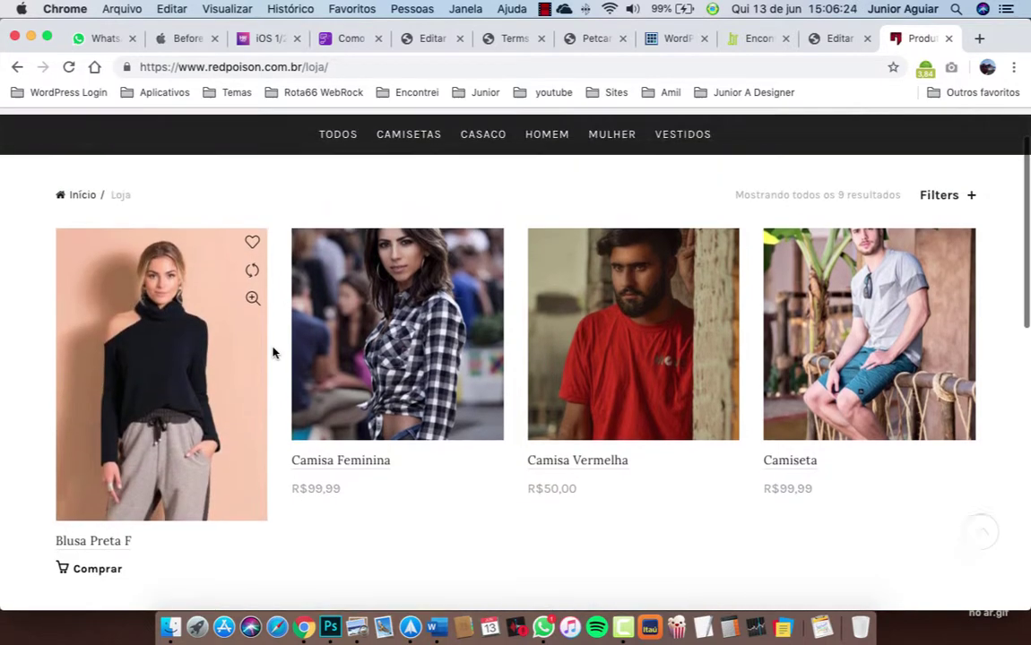